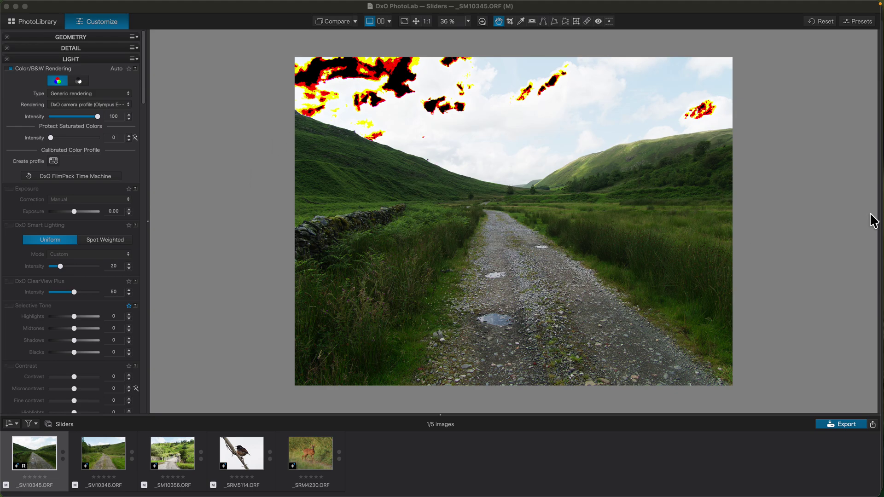
# Switch the right palette between histogram/metadata and Light corrections, then hide it to widen the photo.
pyautogui.click(880, 226)
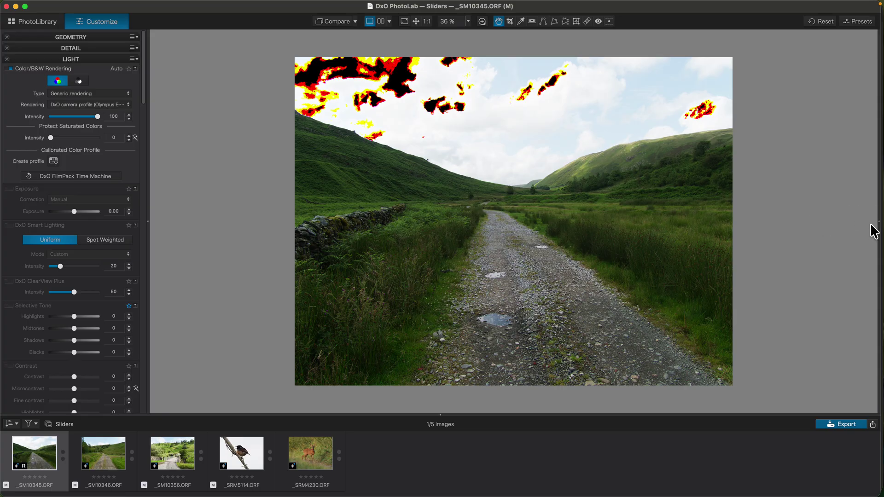
pyautogui.click(875, 220)
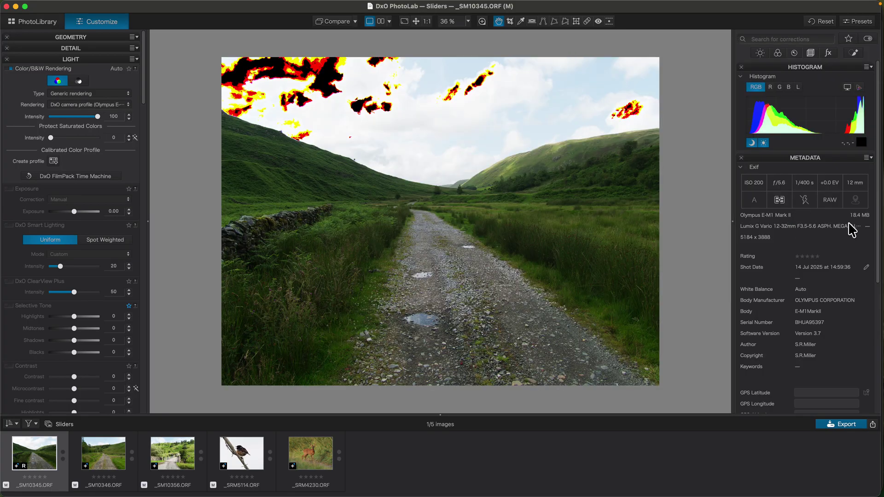
pyautogui.click(760, 53)
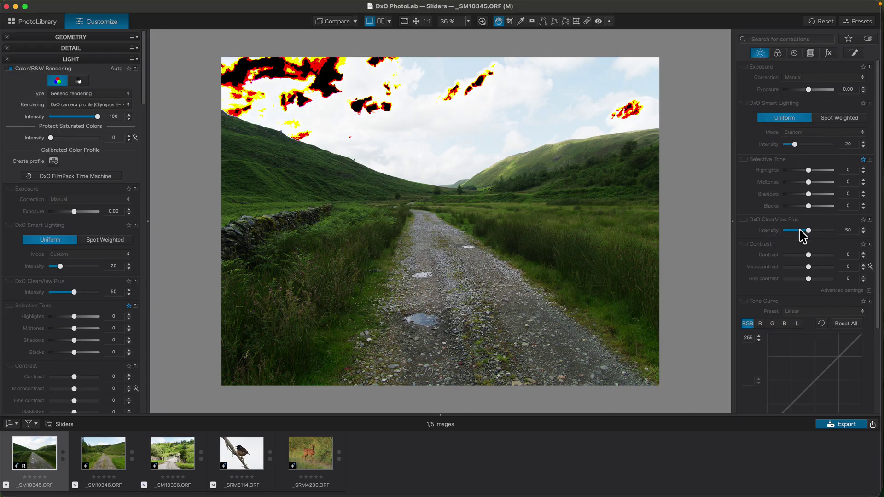
pyautogui.click(762, 49)
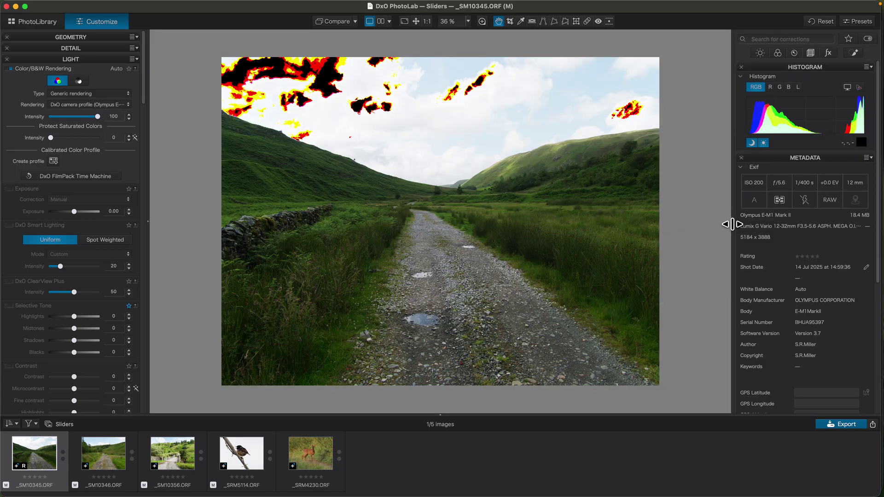
pyautogui.moveTo(733, 225); pyautogui.dragTo(826, 217)
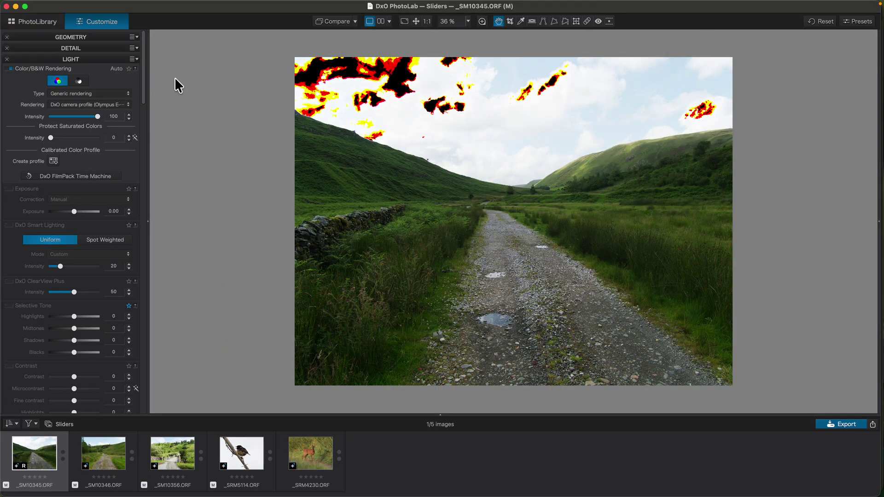
# Scroll the Customize panel down until the landscape's linear Tone Curve graph is visible.
pyautogui.moveTo(143, 90); pyautogui.dragTo(145, 107)
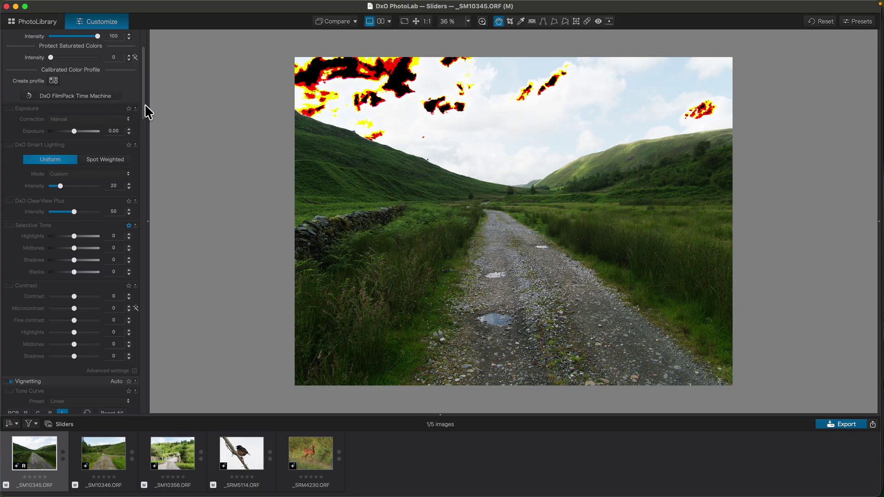
pyautogui.scroll(-1, 142, 104)
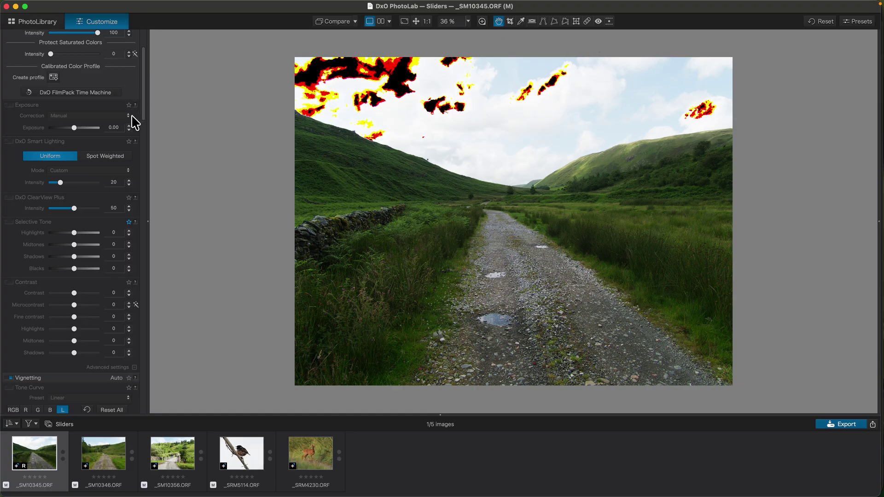
pyautogui.moveTo(143, 108); pyautogui.dragTo(150, 146)
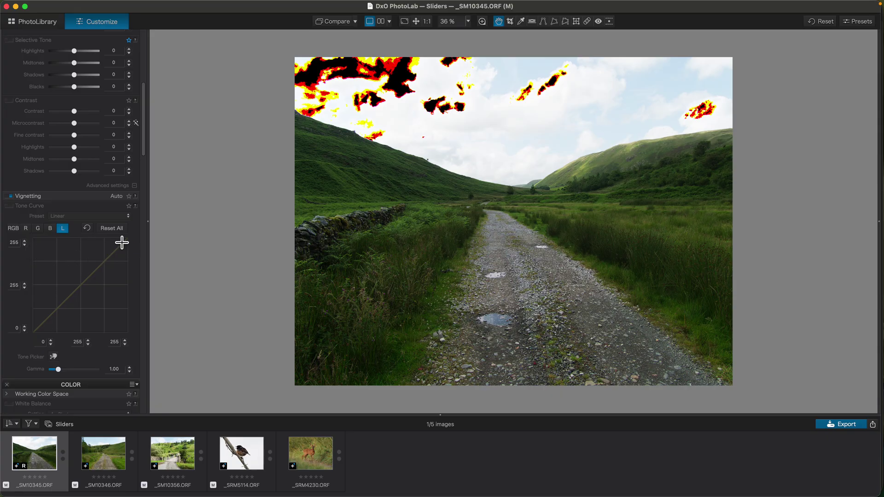
pyautogui.click(24, 244)
pyautogui.click(25, 245)
pyautogui.click(24, 245)
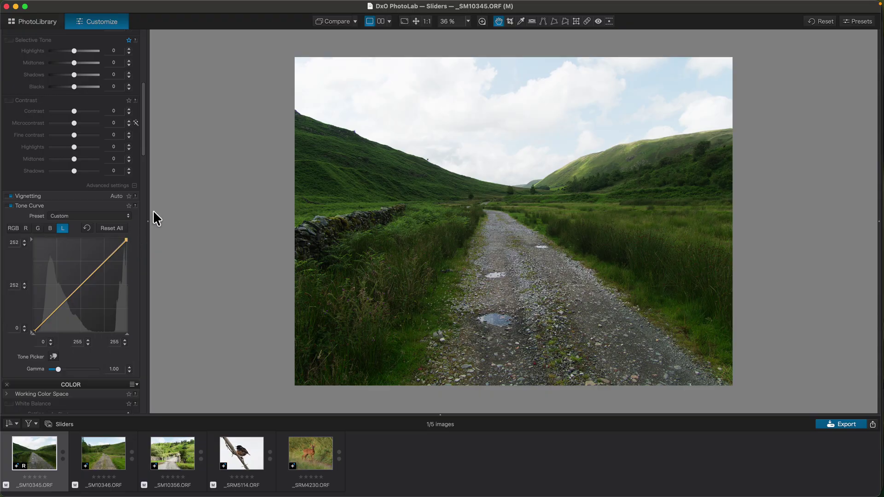
pyautogui.click(24, 242)
pyautogui.click(111, 228)
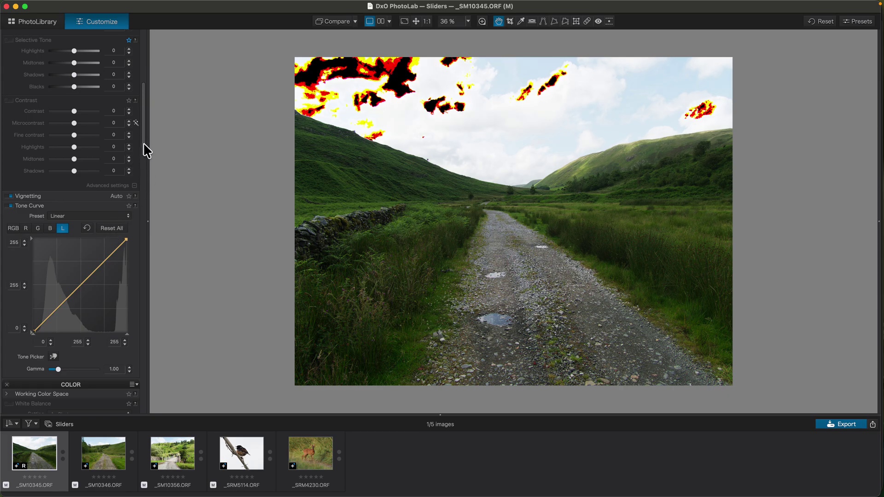
pyautogui.moveTo(143, 143); pyautogui.dragTo(142, 115)
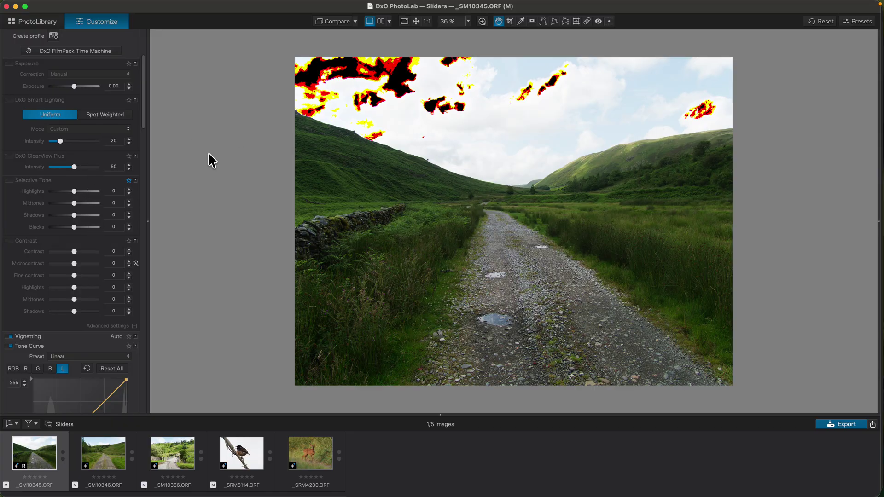
# Enable Selective Tone with Highlights -64, Midtones 73 and Shadows 16, leaving Blacks at 0.
pyautogui.click(70, 190)
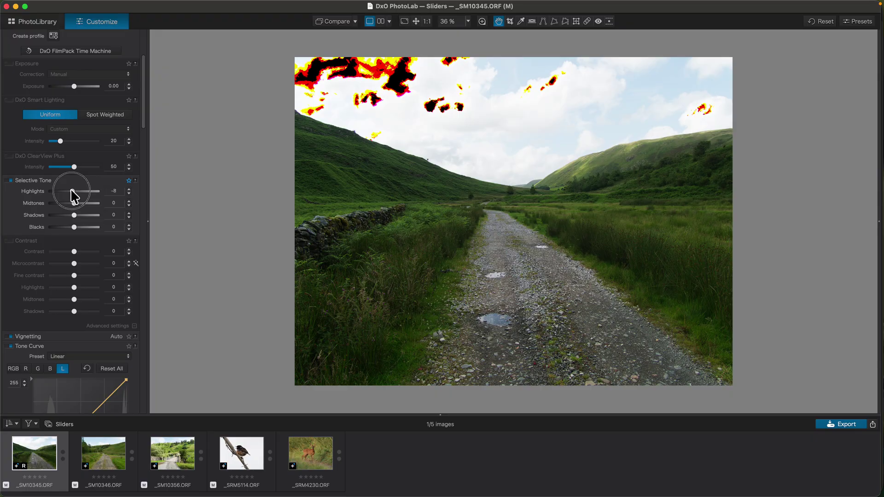
pyautogui.moveTo(71, 191); pyautogui.dragTo(83, 216)
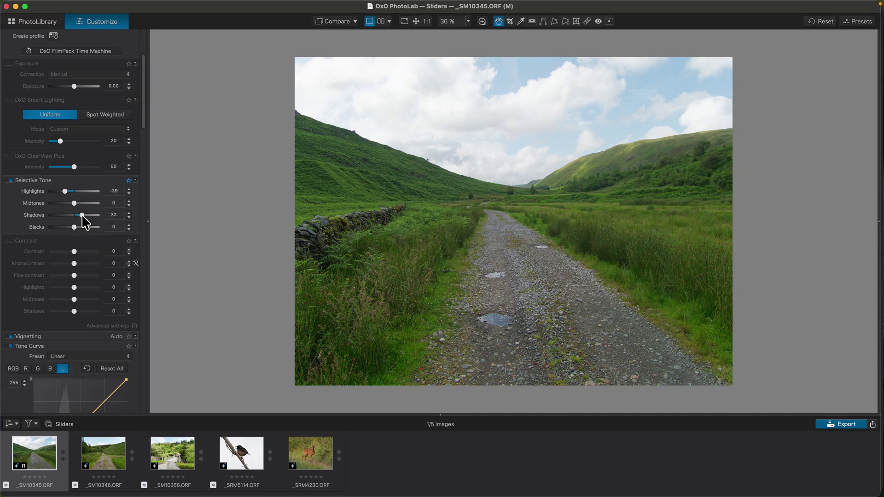
pyautogui.doubleClick(83, 216)
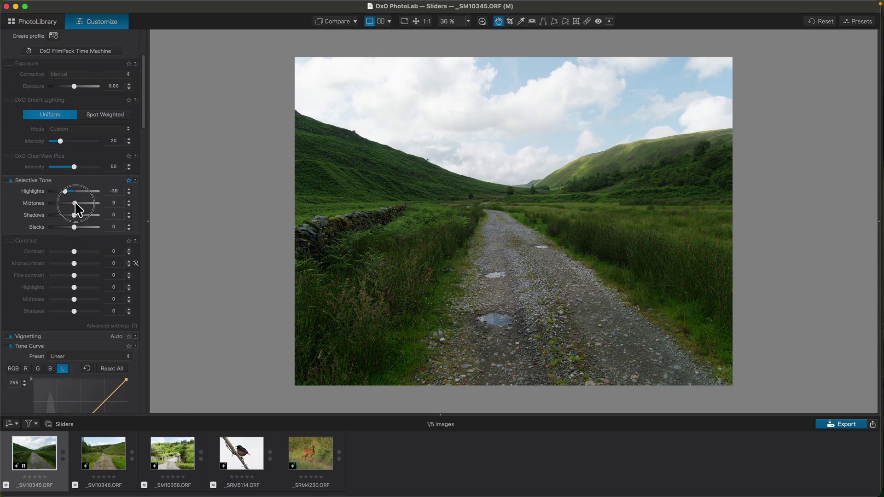
pyautogui.moveTo(80, 204); pyautogui.dragTo(94, 212)
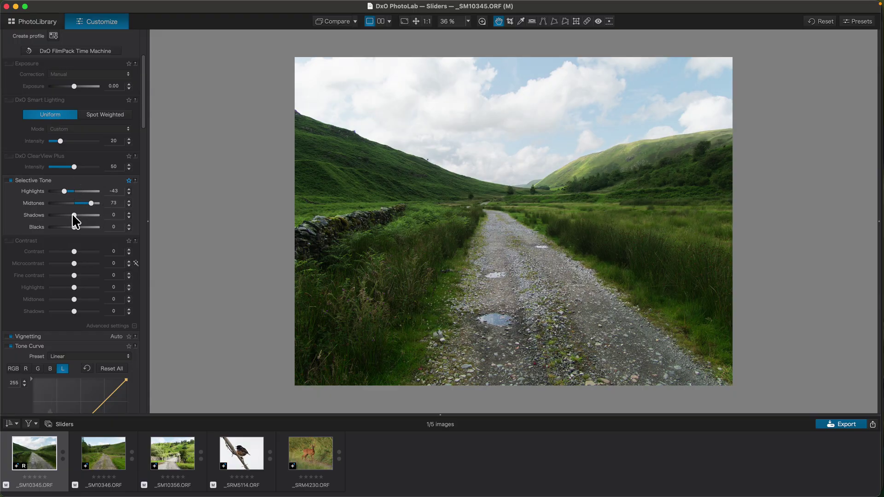
pyautogui.moveTo(73, 216); pyautogui.dragTo(77, 231)
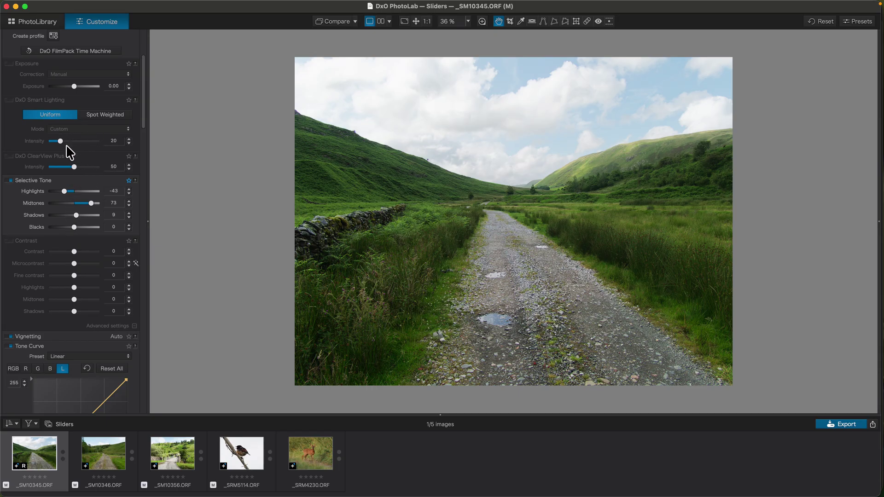
pyautogui.moveTo(63, 190); pyautogui.dragTo(60, 201)
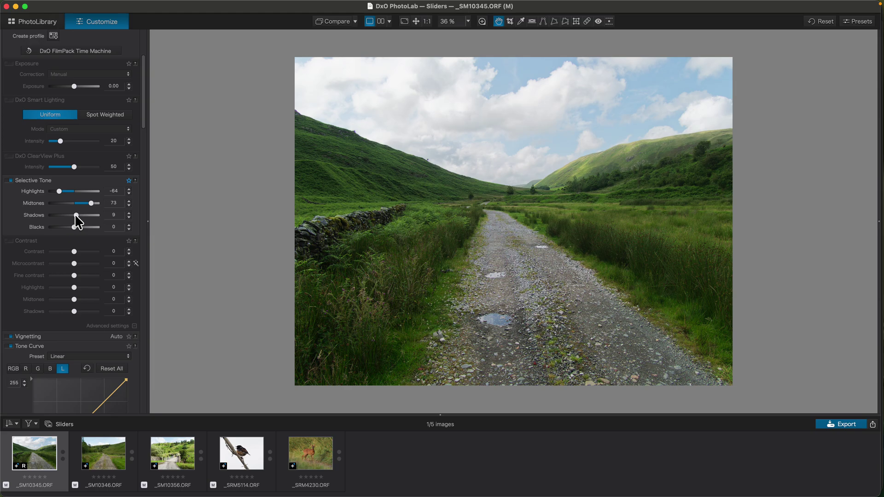
pyautogui.moveTo(77, 214); pyautogui.dragTo(78, 214)
# Create a virtual copy of the landscape, compare it side by side, and reset the copy's corrections.
pyautogui.rightClick(36, 453)
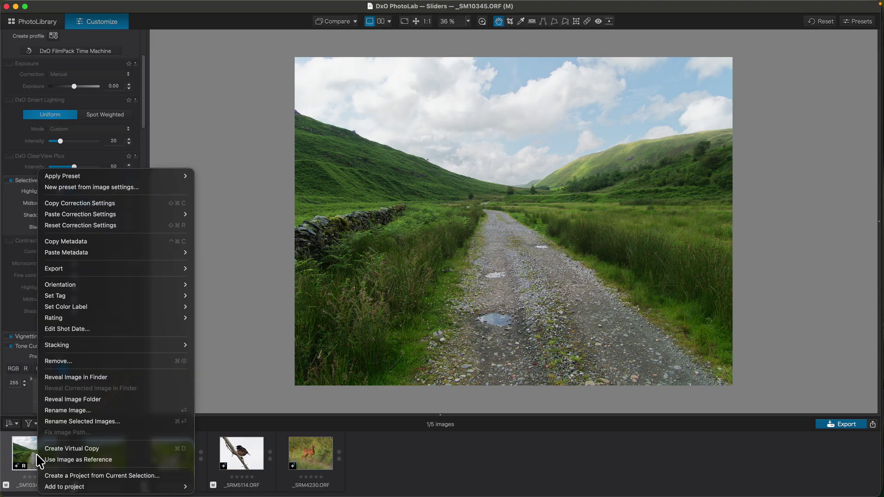
pyautogui.click(75, 450)
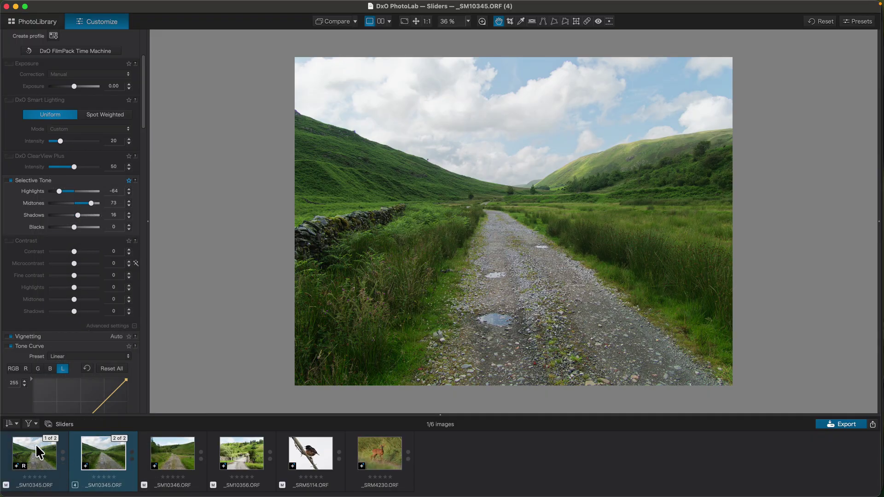
pyautogui.click(381, 21)
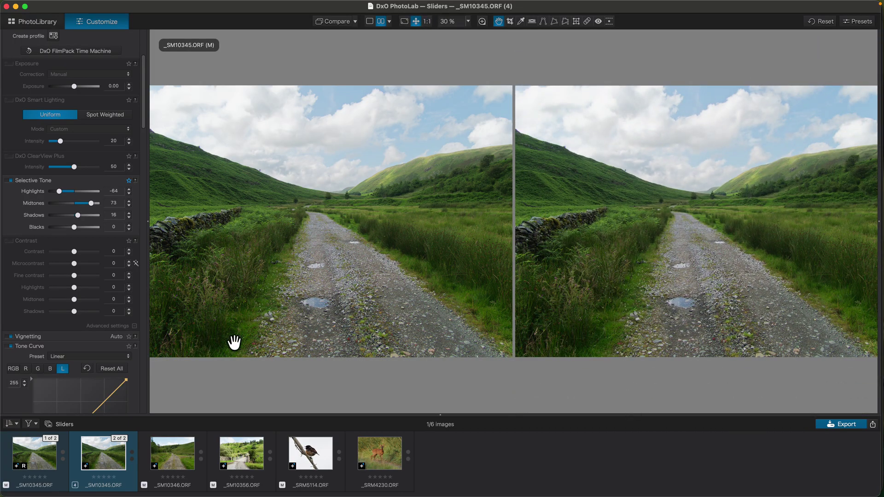
pyautogui.click(819, 23)
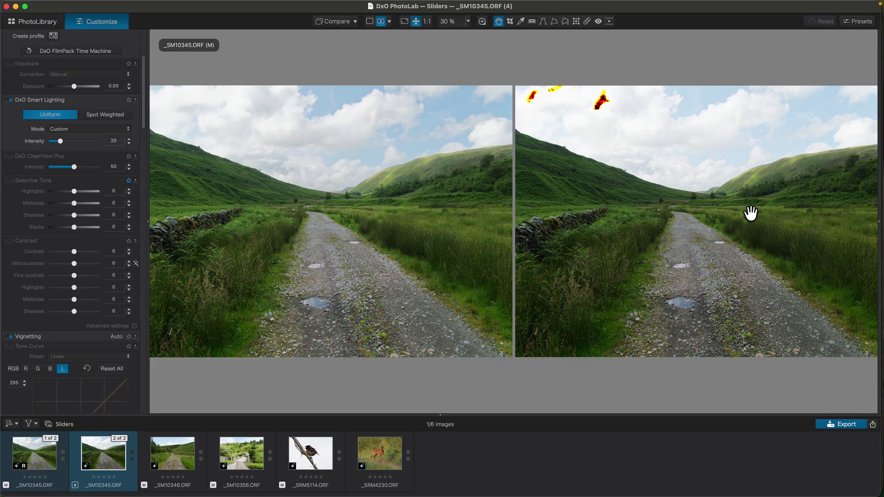
pyautogui.click(10, 100)
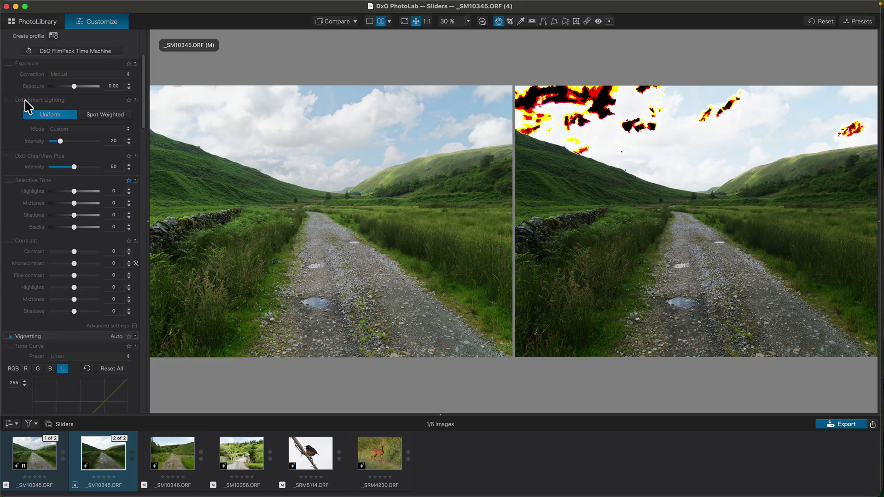
# Give the virtual copy Smart Lighting intensity 69 and ClearView Plus 6, then reselect the master.
pyautogui.moveTo(60, 141); pyautogui.dragTo(82, 141)
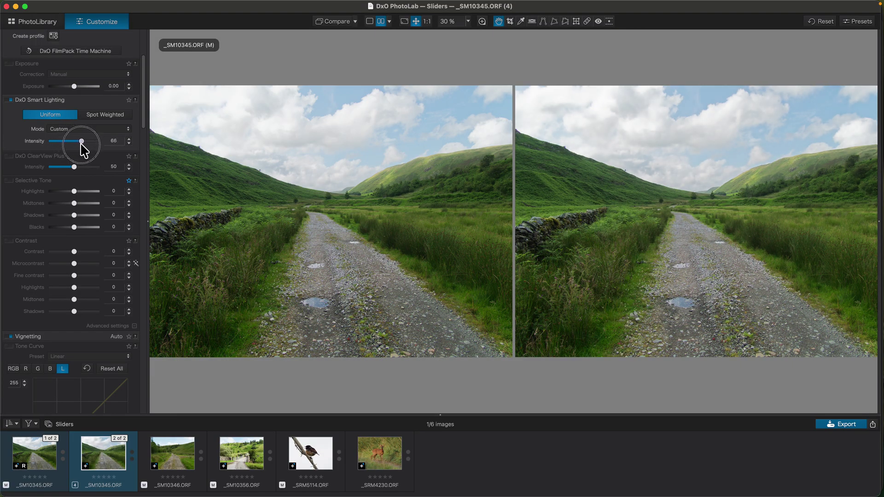
pyautogui.moveTo(81, 142); pyautogui.dragTo(80, 149)
pyautogui.moveTo(79, 139); pyautogui.dragTo(85, 142)
pyautogui.moveTo(74, 167); pyautogui.dragTo(54, 168)
pyautogui.click(49, 167)
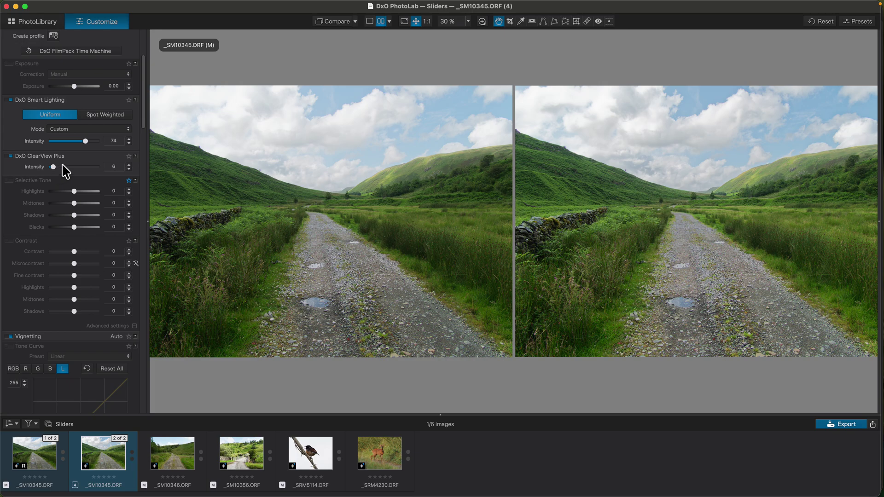
pyautogui.moveTo(85, 142); pyautogui.dragTo(83, 142)
pyautogui.click(34, 446)
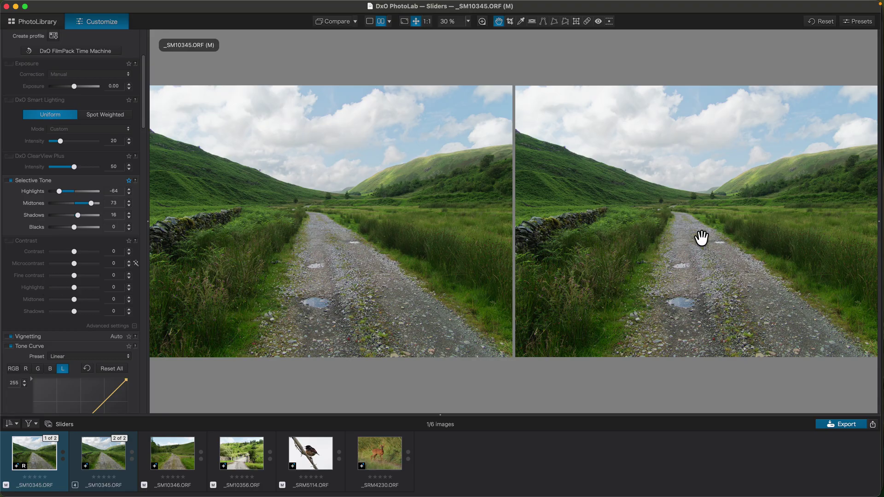
# Select the virtual copy, then load _SM10346 into the compare view beside _SM10345.
pyautogui.click(95, 452)
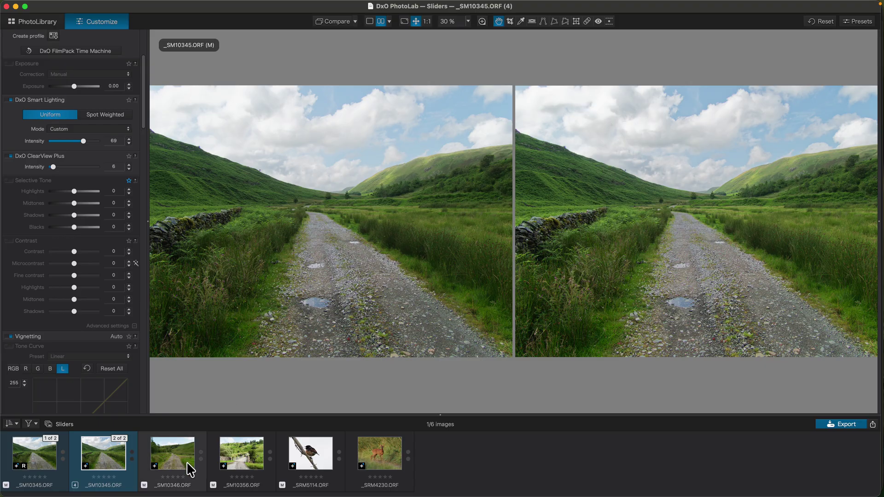
pyautogui.click(173, 453)
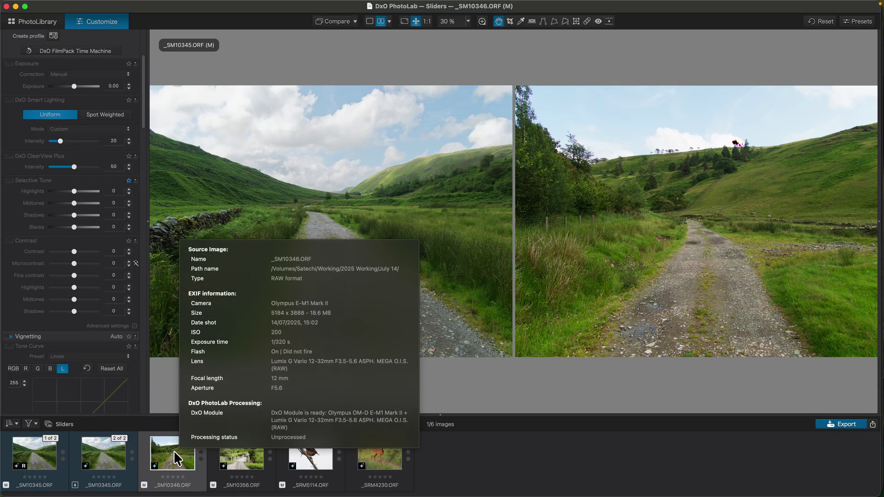
# Make _SM10346 the reference image in single view, reset its corrections, and toggle Smart Lighting on and off.
pyautogui.rightClick(173, 451)
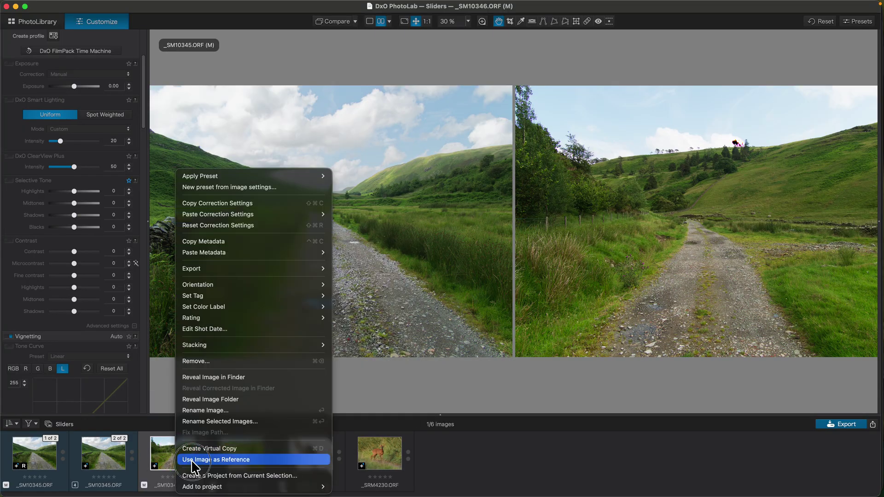
pyautogui.click(193, 460)
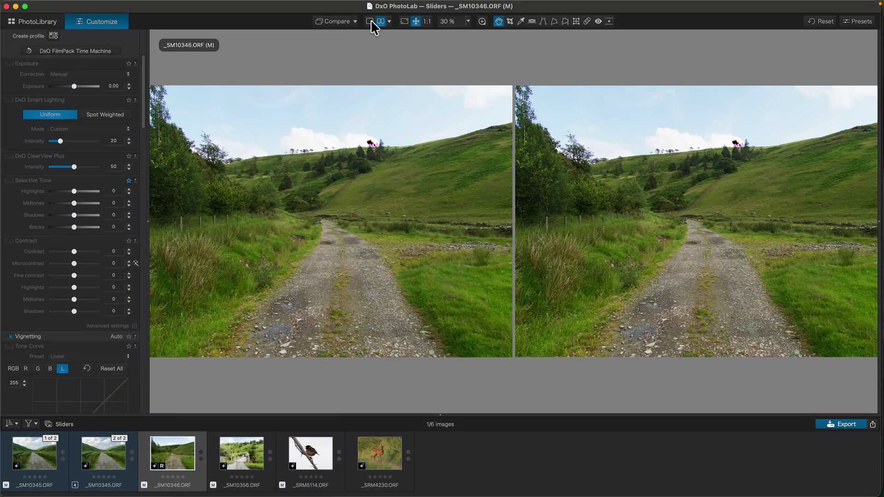
pyautogui.click(370, 21)
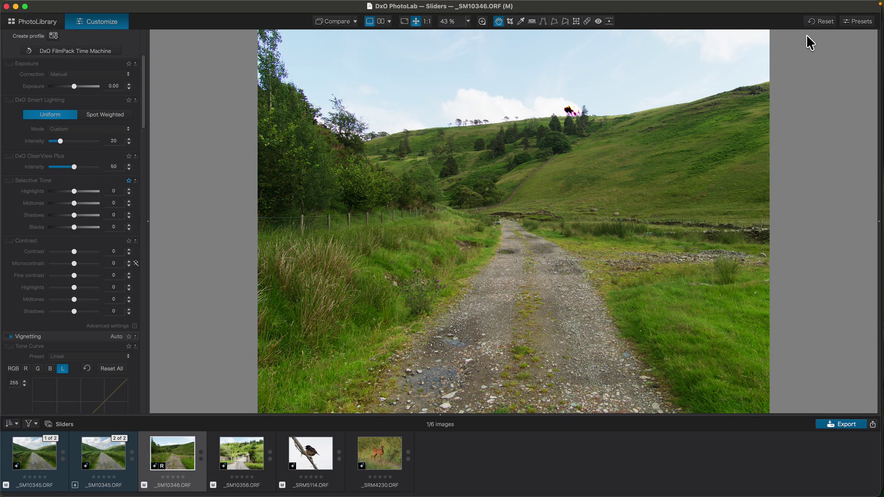
pyautogui.click(817, 22)
pyautogui.click(10, 100)
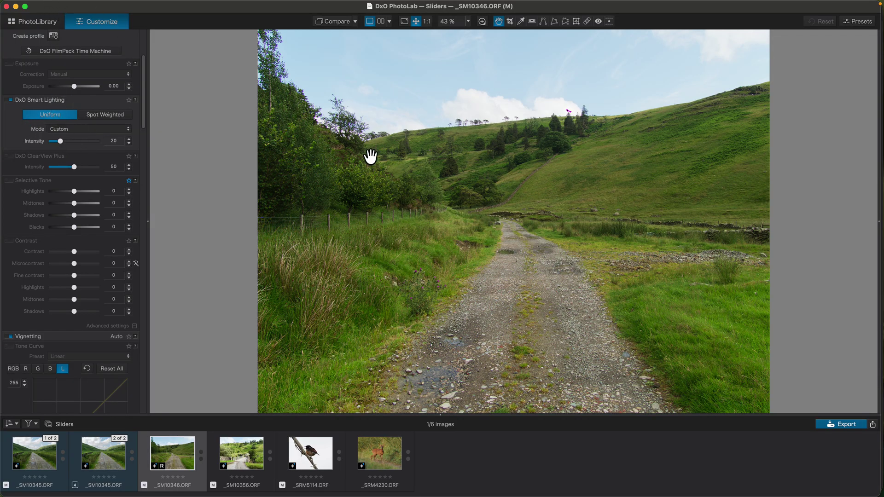
pyautogui.click(9, 99)
# Set _SM10346's Selective Tone to Highlights -51, Midtones 63 and Shadows 3.
pyautogui.moveTo(143, 117); pyautogui.dragTo(147, 127)
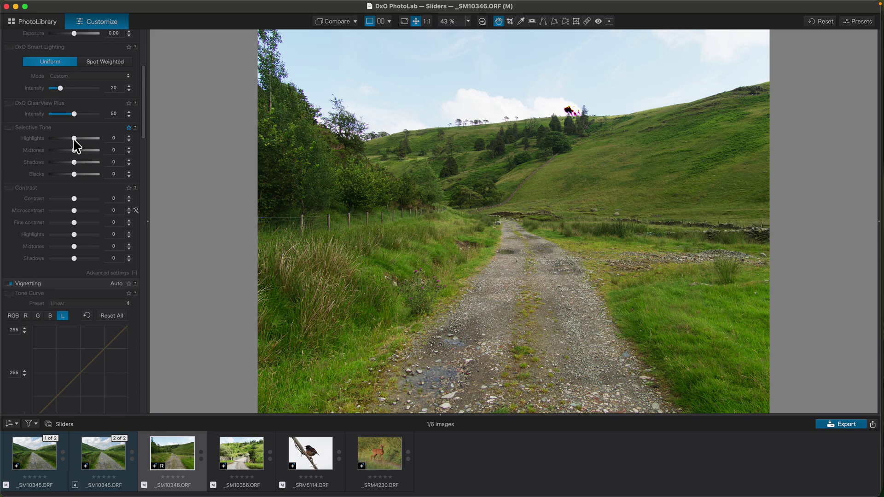
pyautogui.moveTo(73, 139); pyautogui.dragTo(79, 164)
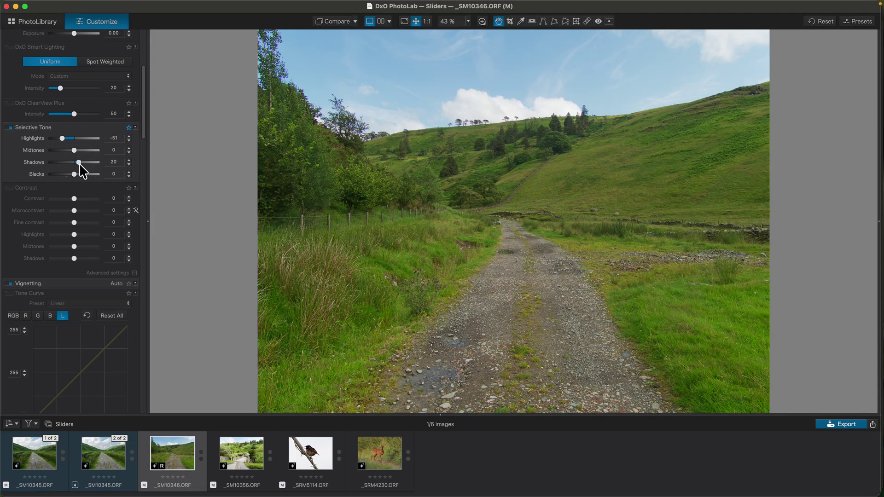
pyautogui.doubleClick(78, 162)
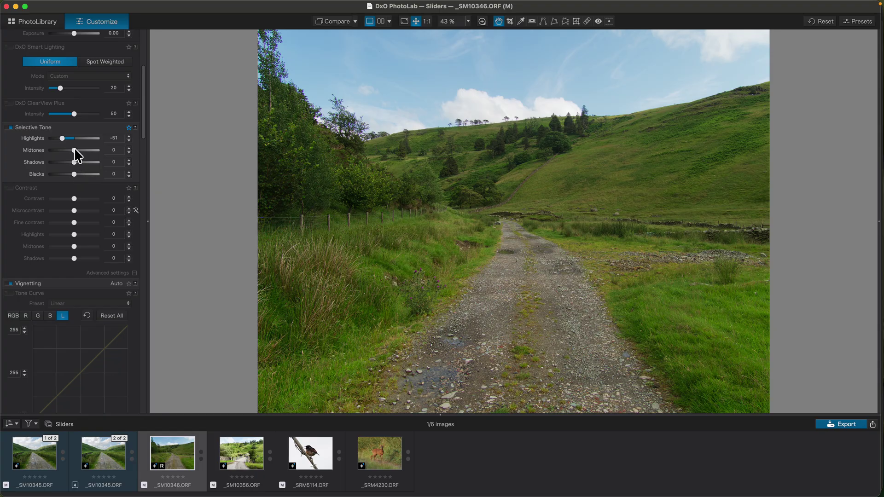
pyautogui.moveTo(74, 150); pyautogui.dragTo(90, 152)
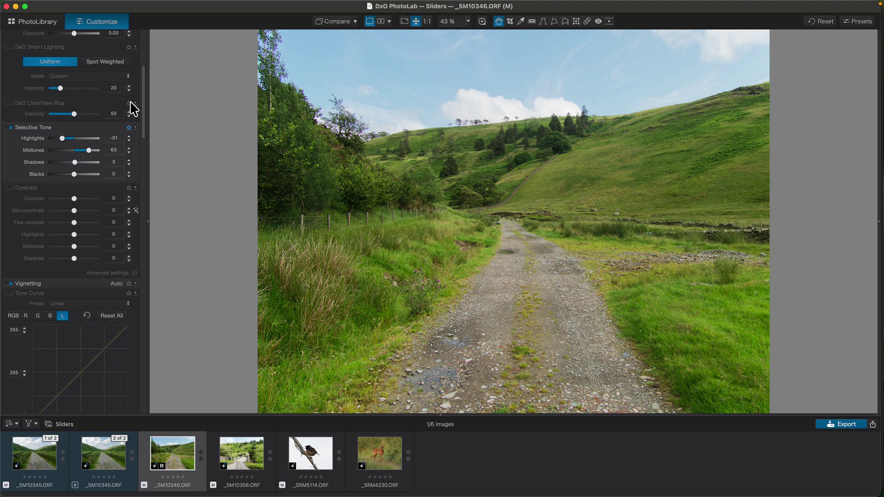
# Create a virtual copy of _SM10346, reset it, and compare it side by side with the master.
pyautogui.rightClick(175, 454)
pyautogui.click(212, 449)
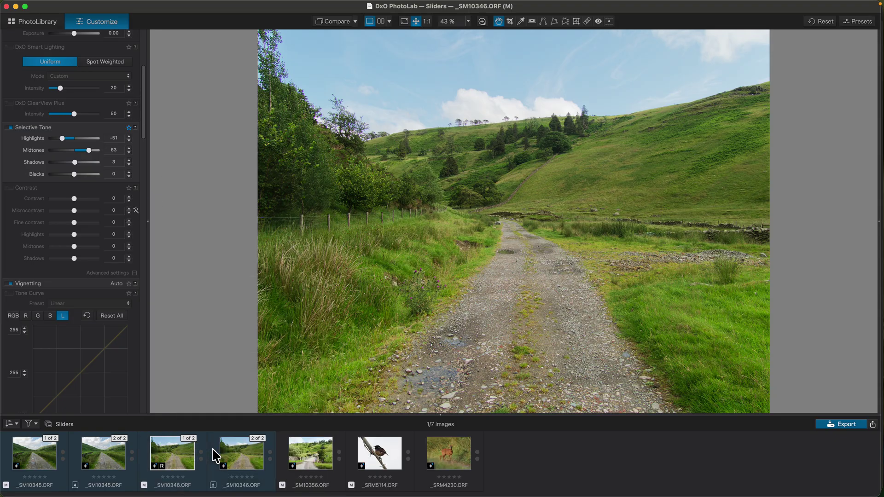
pyautogui.click(238, 456)
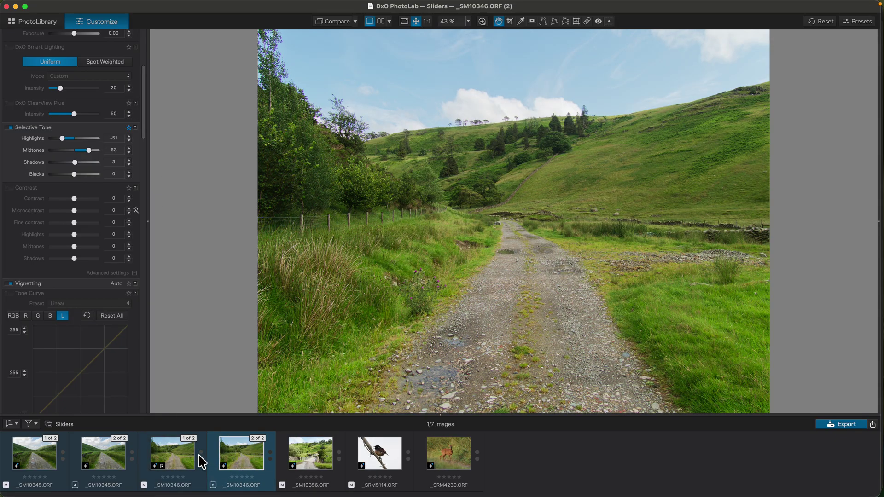
pyautogui.click(824, 22)
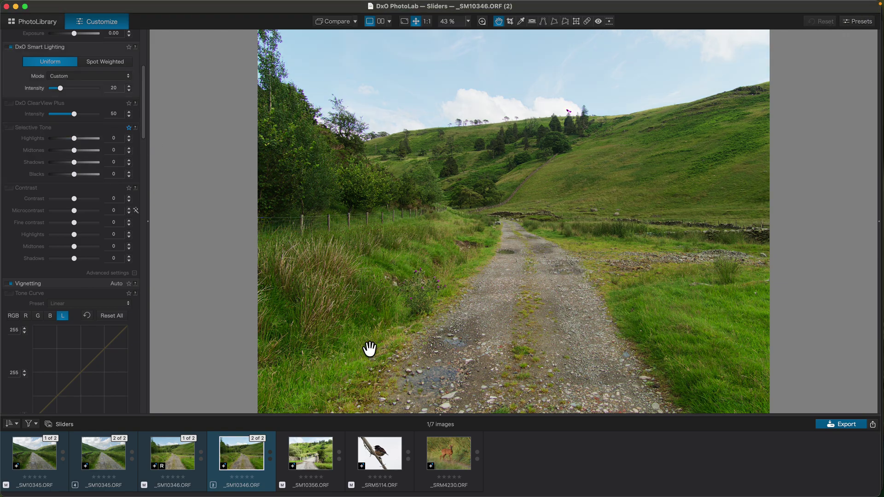
pyautogui.click(381, 21)
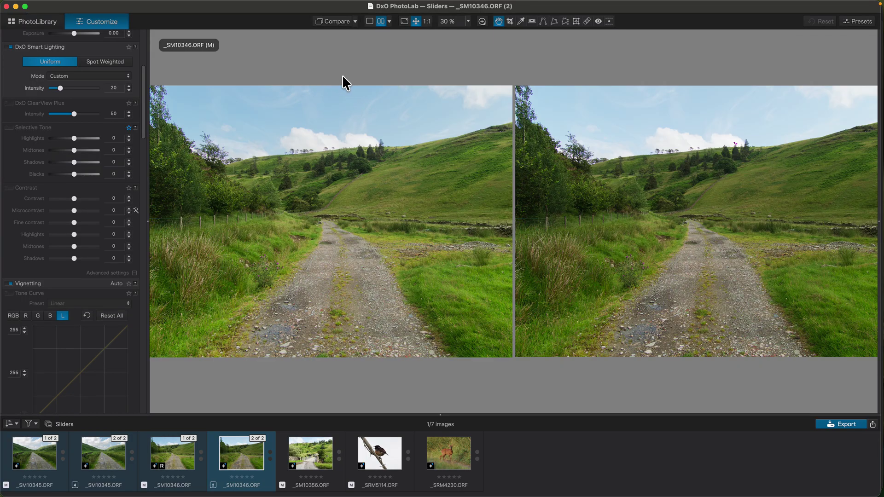
# On the _SM10346 copy, toggle Smart Lighting off and back on, then raise its intensity to 63.
pyautogui.click(241, 456)
pyautogui.click(9, 47)
pyautogui.click(59, 89)
pyautogui.click(6, 47)
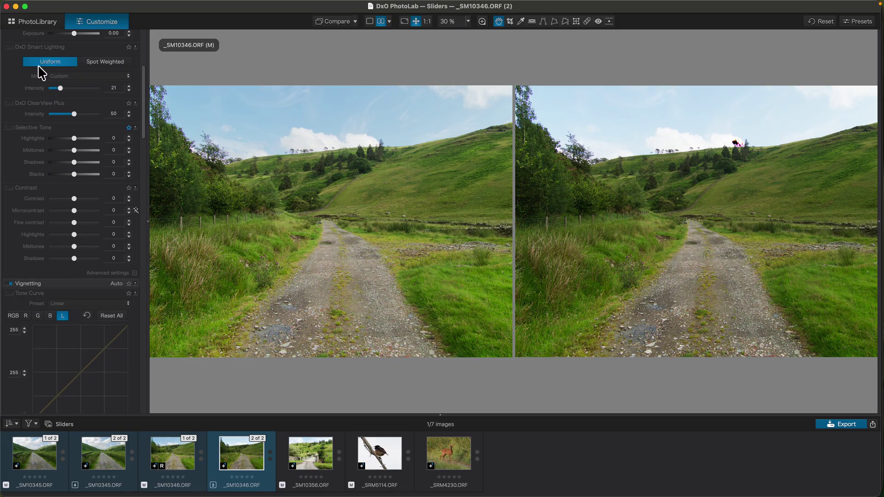
pyautogui.click(60, 89)
pyautogui.moveTo(60, 90); pyautogui.dragTo(78, 96)
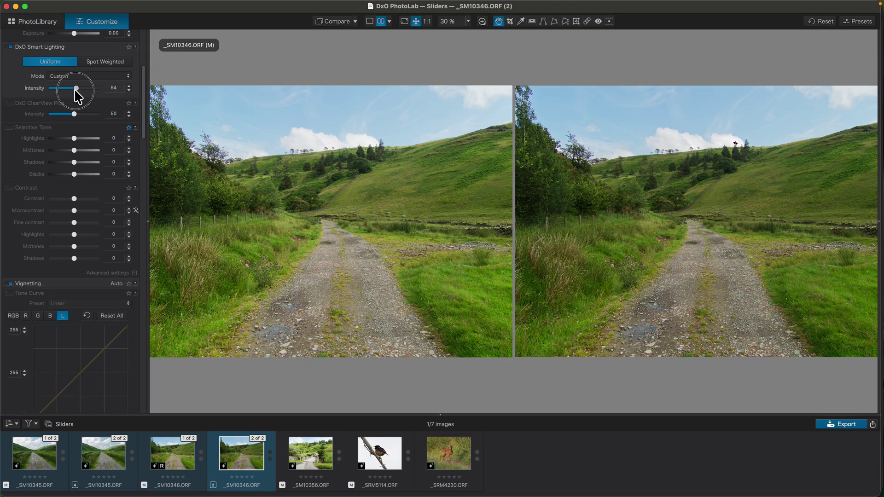
pyautogui.moveTo(76, 91); pyautogui.dragTo(71, 117)
# Reset Selective Tone Highlights to 0 and enable the Tone Curve with top output lowered to 253.
pyautogui.scroll(-2, 145, 133)
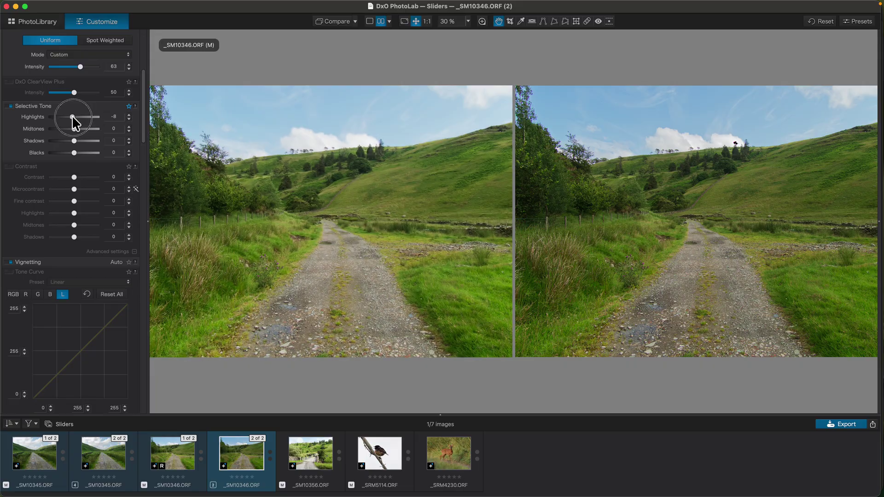
pyautogui.doubleClick(72, 117)
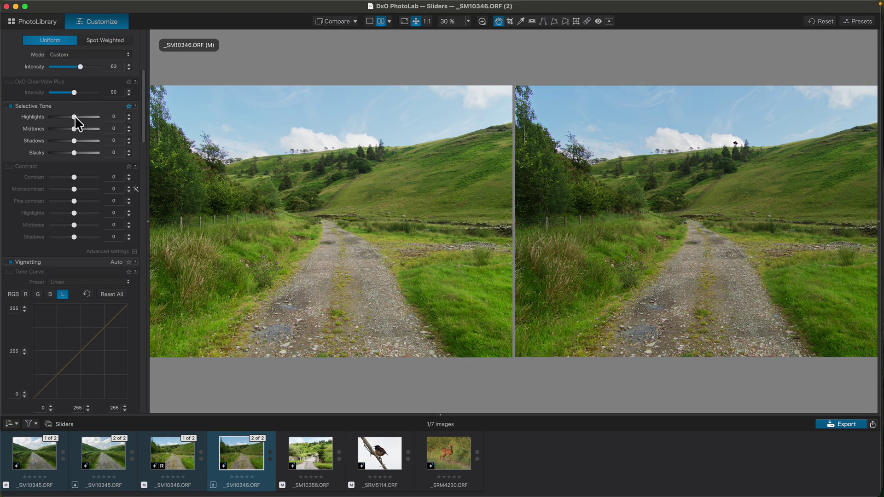
pyautogui.click(24, 311)
pyautogui.click(24, 311)
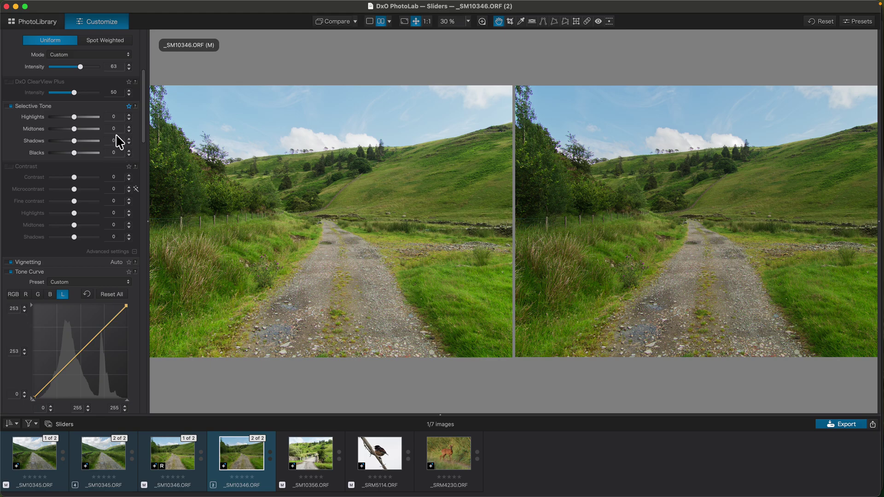
pyautogui.moveTo(145, 133); pyautogui.dragTo(145, 115)
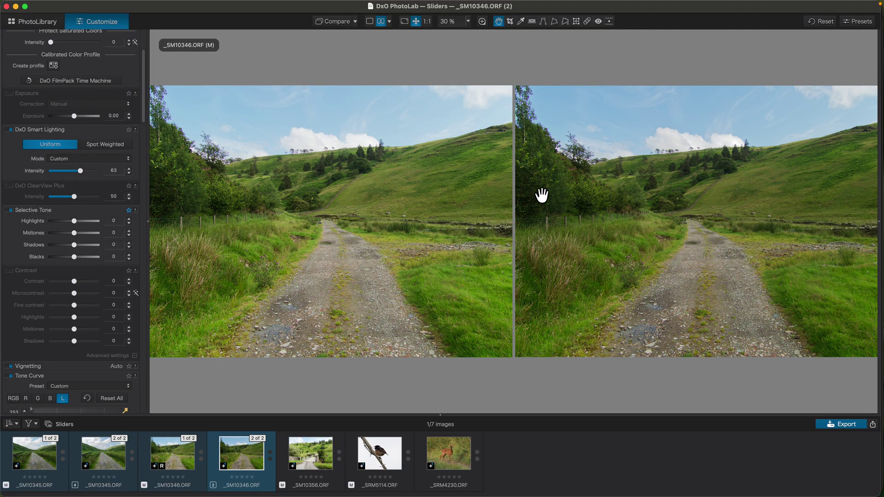
# Fine-tune Smart Lighting intensity, keeping it at 63, and raise Midtones to 16.
pyautogui.click(81, 174)
pyautogui.moveTo(79, 170)
pyautogui.mouseDown()
pyautogui.moveTo(63, 171)
pyautogui.moveTo(80, 172)
pyautogui.mouseUp()
pyautogui.moveTo(80, 171); pyautogui.dragTo(80, 171)
pyautogui.moveTo(78, 232); pyautogui.dragTo(82, 232)
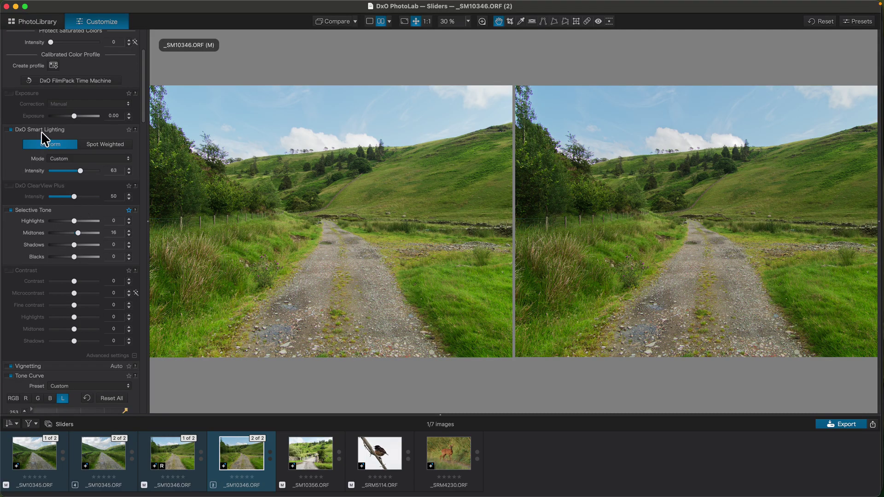
# Make the bridge photo _SM10356 the comparison reference image.
pyautogui.click(306, 450)
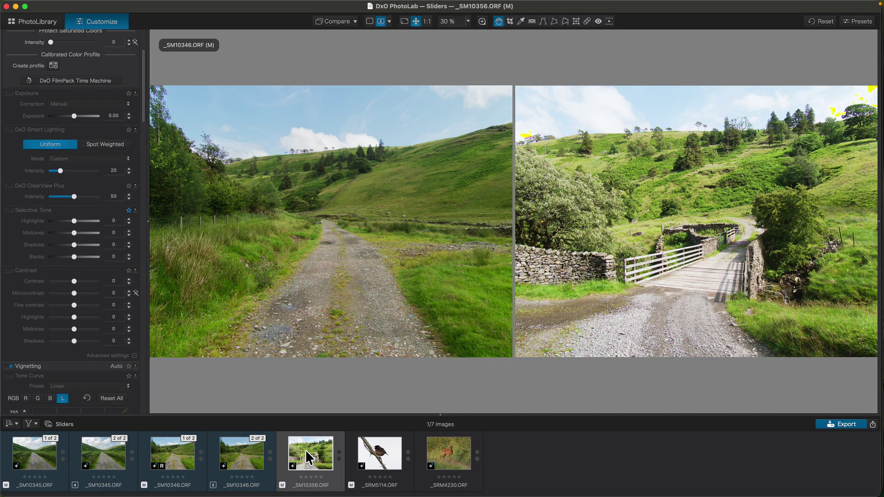
pyautogui.rightClick(305, 449)
pyautogui.press('Escape')
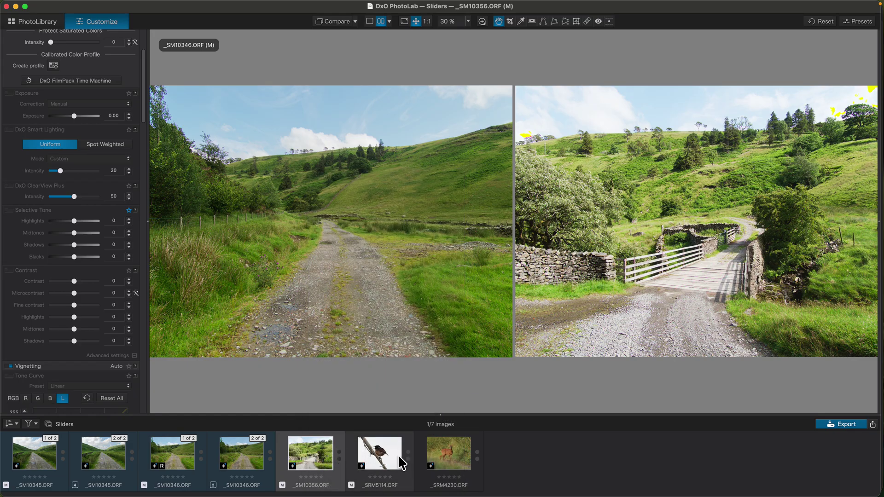
pyautogui.rightClick(315, 444)
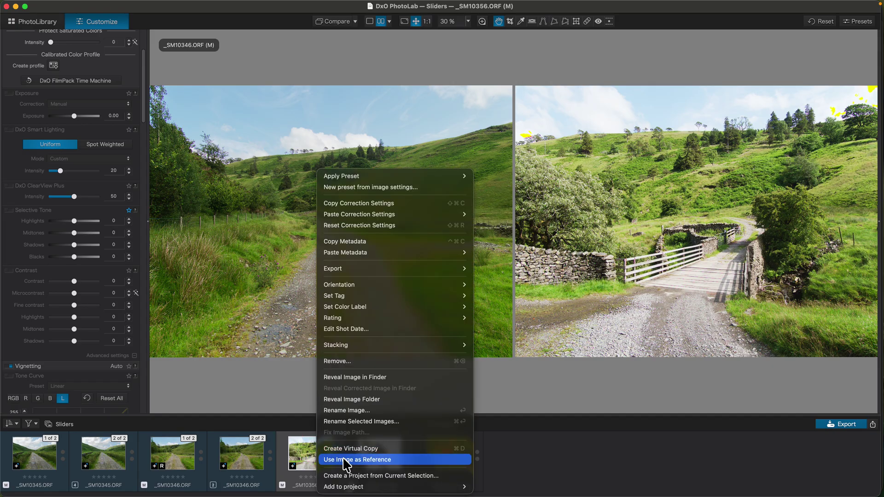
pyautogui.click(343, 457)
# Create a virtual copy of _SM10356 and show its master alone in single-image view.
pyautogui.rightClick(309, 454)
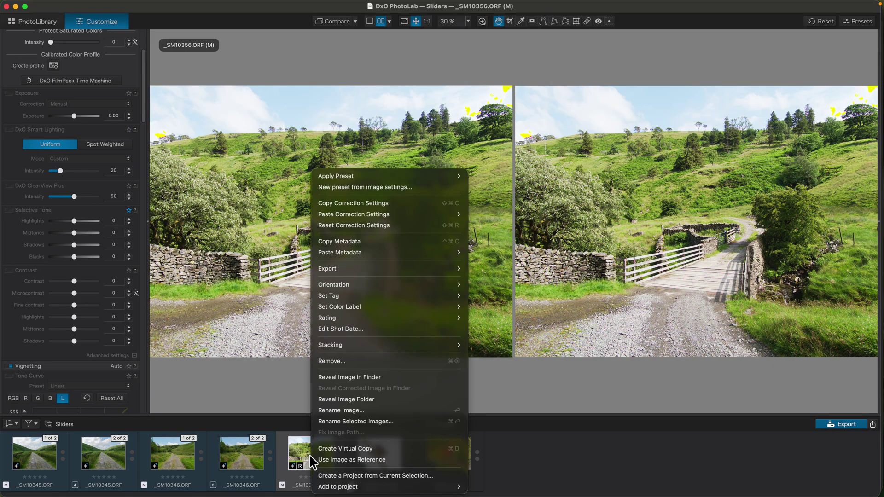
pyautogui.click(335, 451)
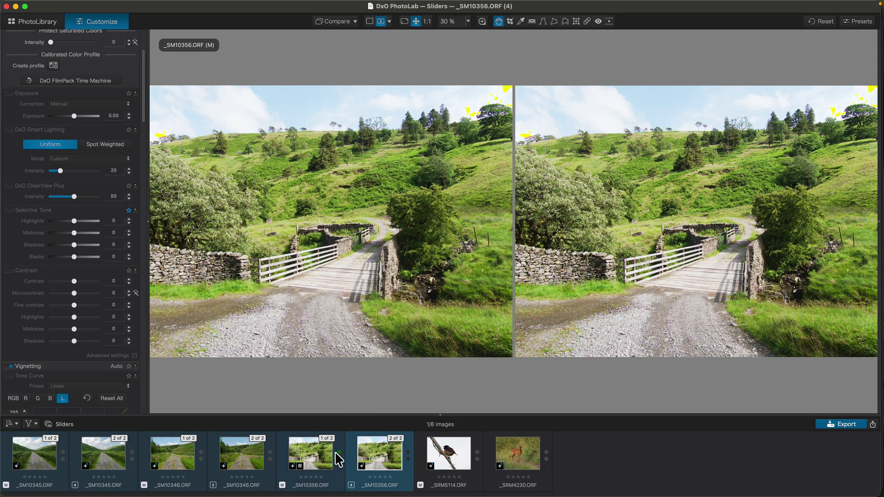
pyautogui.click(315, 452)
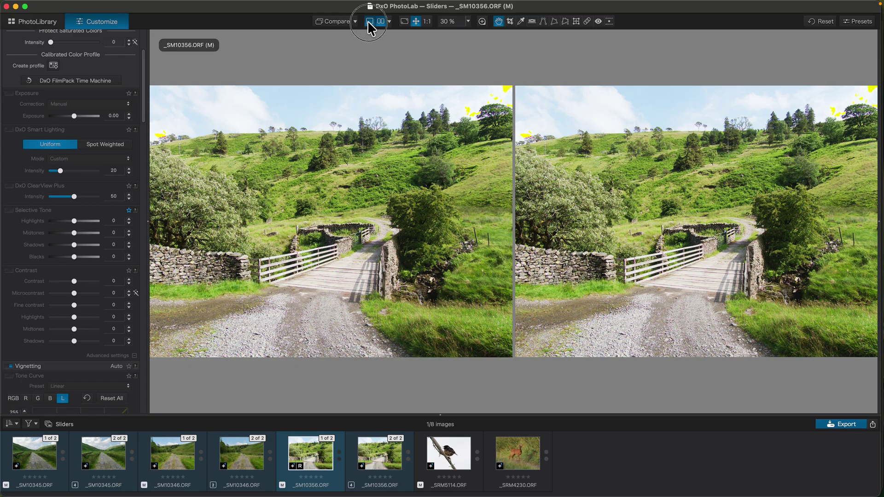
pyautogui.click(369, 21)
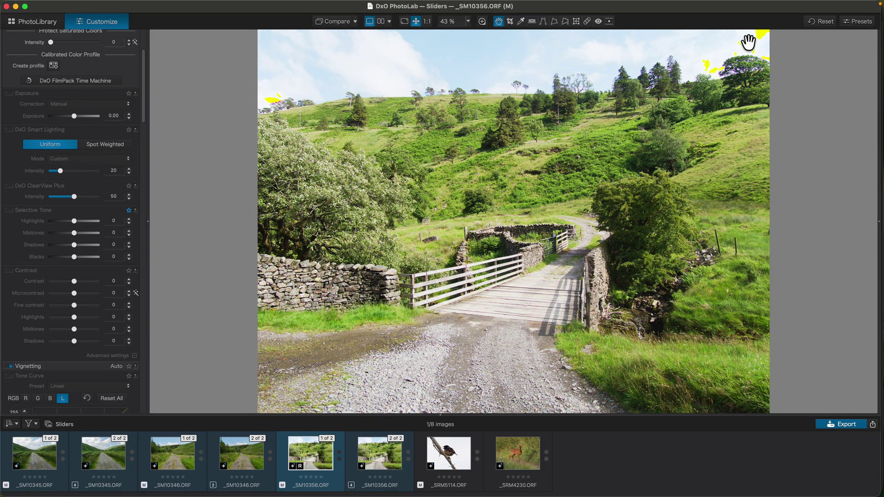
# Reset the _SM10356 master, disable Smart Lighting, and set Selective Tone to -53 / -20 / 19.
pyautogui.click(817, 21)
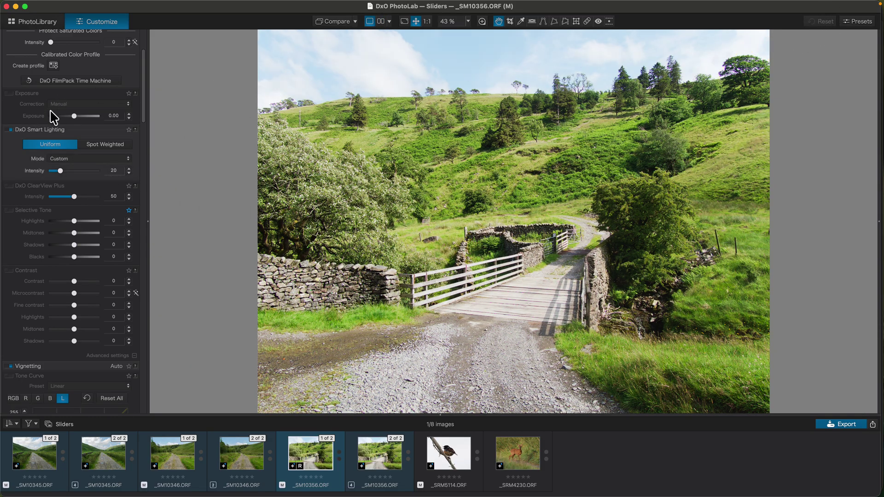
pyautogui.click(11, 130)
pyautogui.scroll(-5, 142, 112)
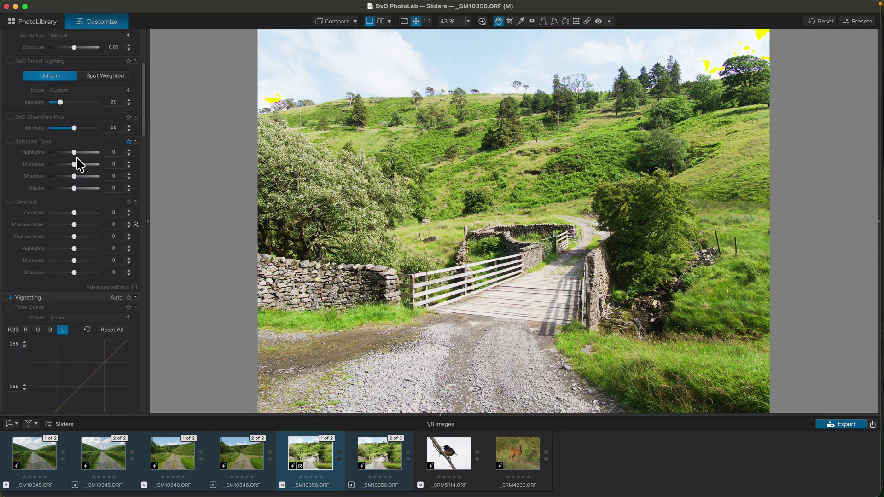
pyautogui.moveTo(74, 151); pyautogui.dragTo(64, 155)
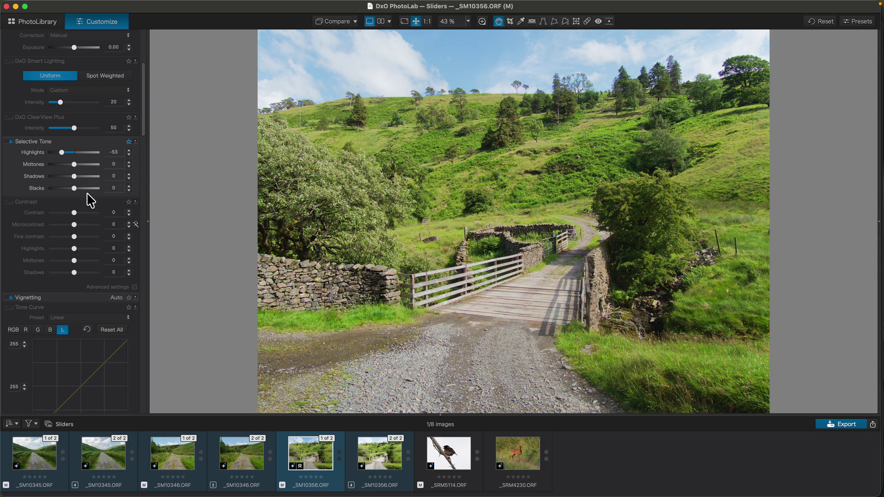
pyautogui.moveTo(74, 162)
pyautogui.mouseDown()
pyautogui.moveTo(82, 164)
pyautogui.moveTo(69, 163)
pyautogui.mouseUp()
pyautogui.moveTo(73, 176); pyautogui.dragTo(74, 175)
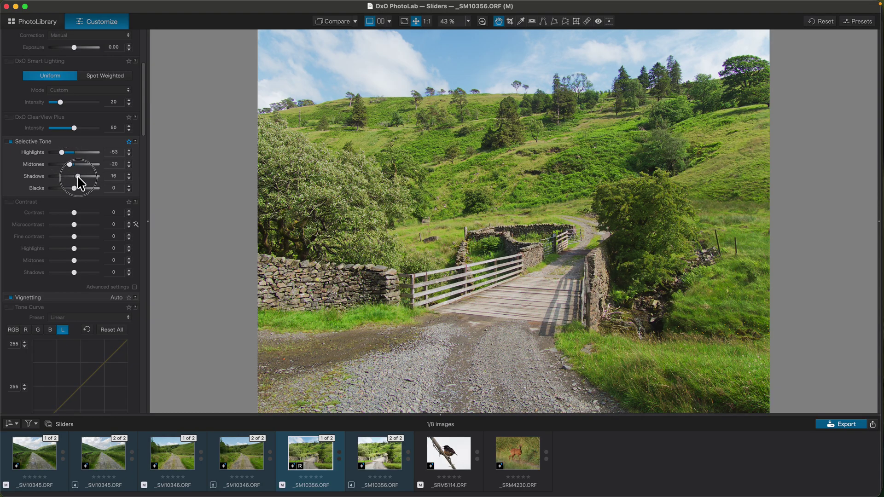
pyautogui.moveTo(79, 184); pyautogui.dragTo(80, 183)
# Reset virtual copy 4 of the bridge photo and show it side by side with the master.
pyautogui.click(391, 463)
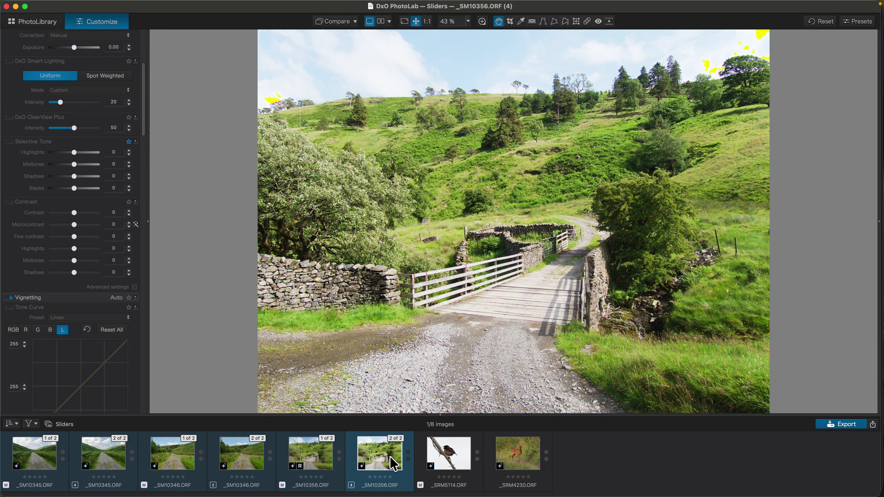
pyautogui.click(822, 21)
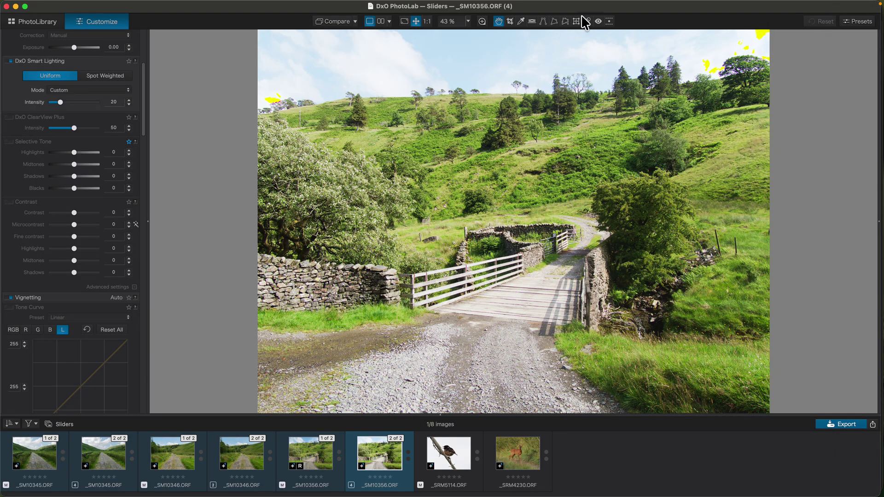
pyautogui.click(382, 22)
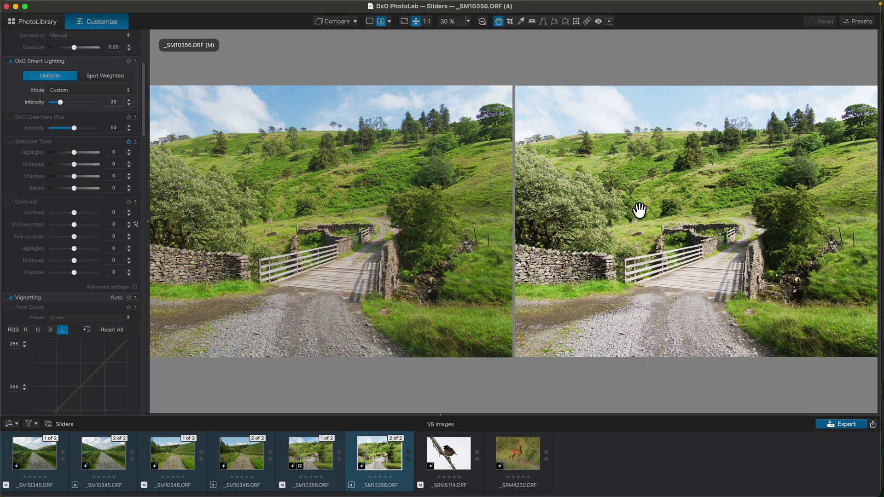
# Set the copy's Smart Lighting intensity to 74.
pyautogui.click(10, 61)
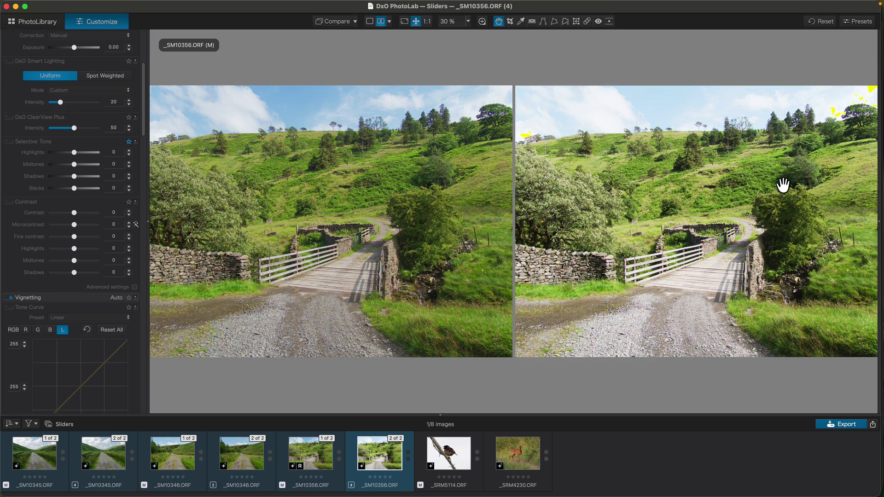
pyautogui.click(9, 62)
pyautogui.click(58, 101)
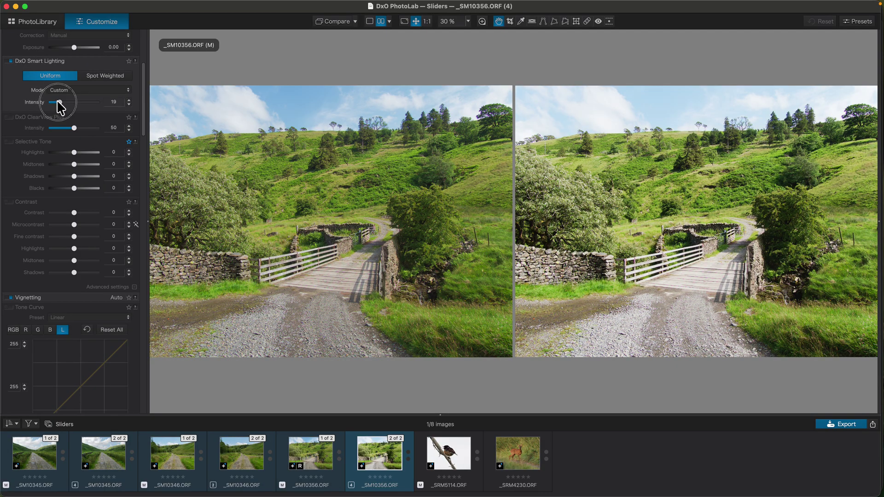
pyautogui.moveTo(57, 102); pyautogui.dragTo(84, 106)
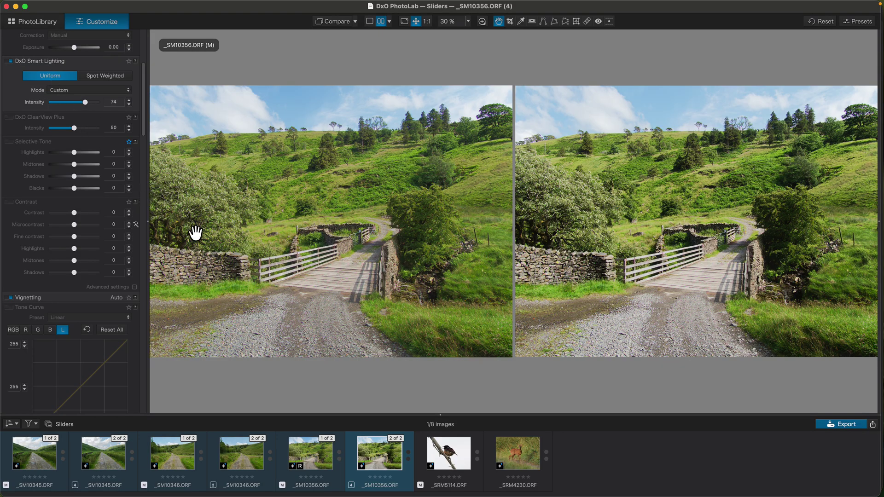
# Use the bird photo _SRM5114 as the reference image and view it alone.
pyautogui.click(448, 457)
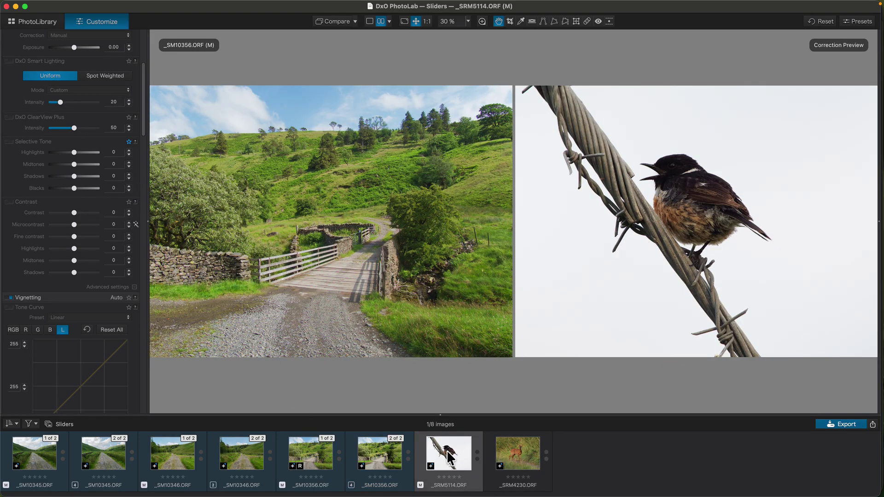
pyautogui.rightClick(448, 454)
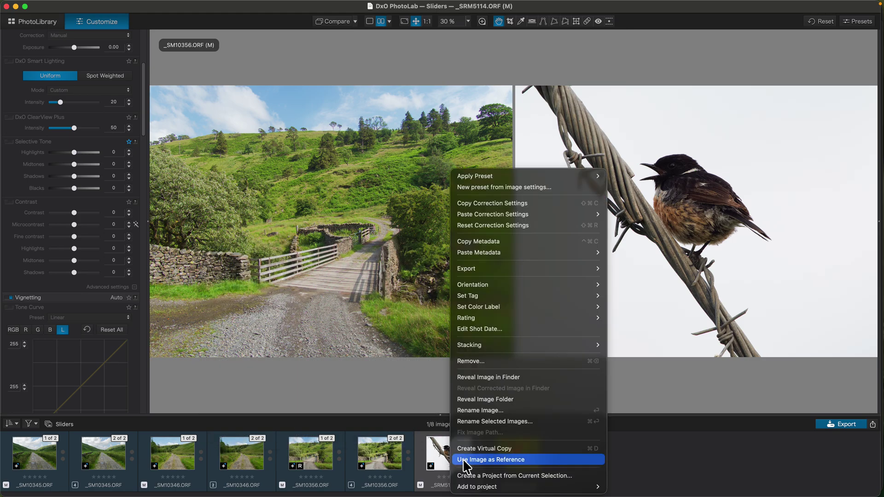
pyautogui.click(464, 458)
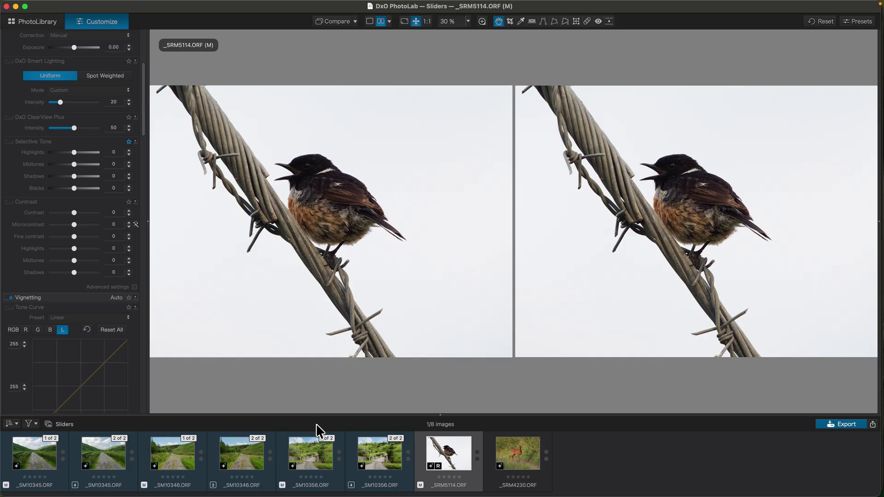
pyautogui.click(368, 22)
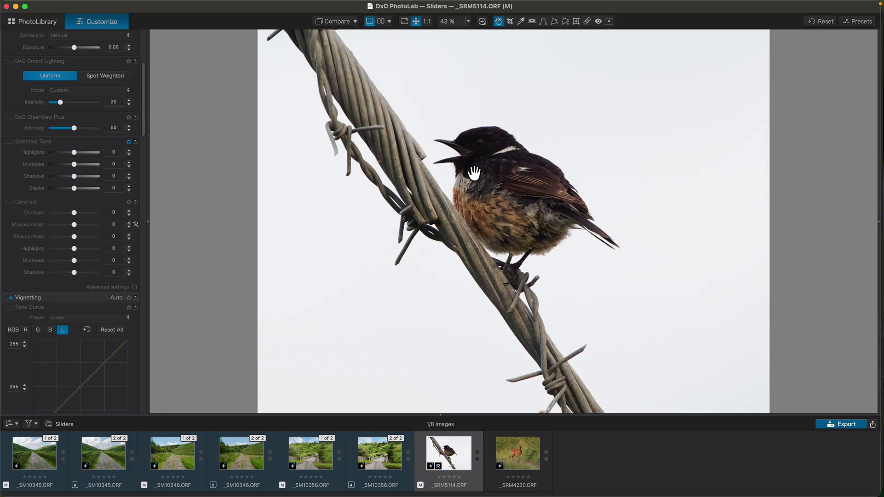
pyautogui.scroll(-3, 474, 173)
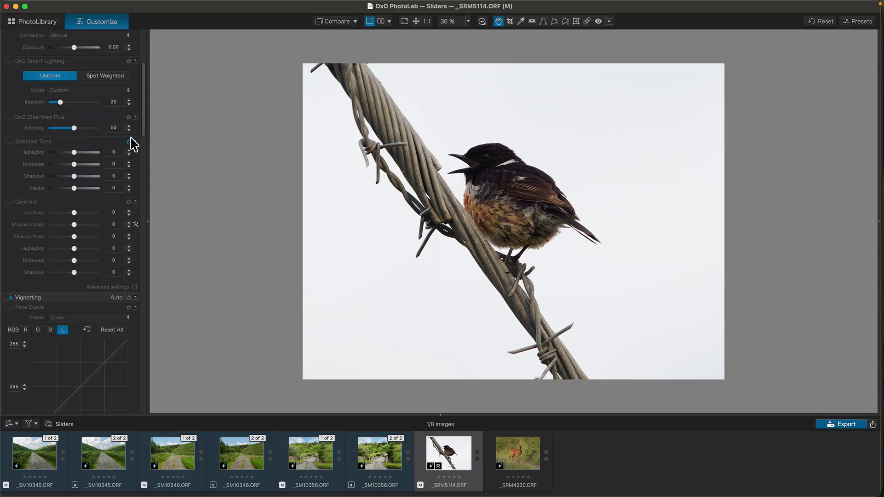
# Give the bird photo Highlights -27, Midtones 25, Shadows 16 and Microcontrast 13.
pyautogui.moveTo(74, 151); pyautogui.dragTo(67, 152)
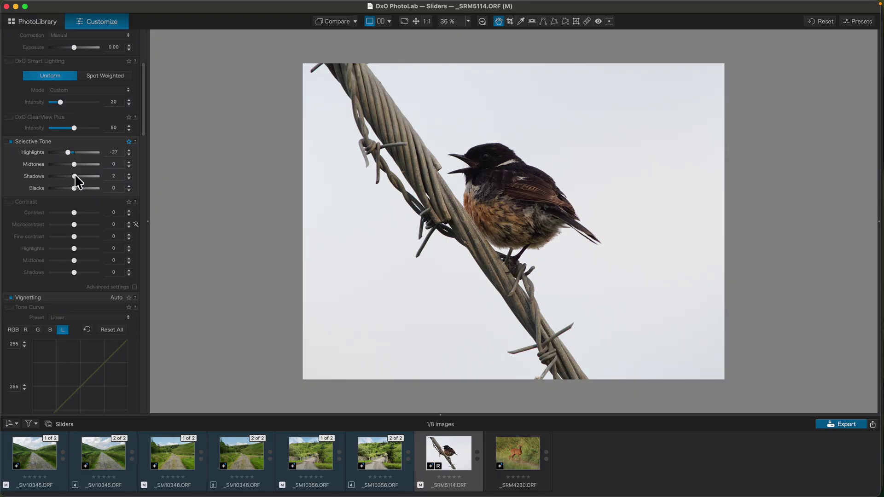
pyautogui.moveTo(74, 164)
pyautogui.mouseDown()
pyautogui.moveTo(94, 169)
pyautogui.moveTo(81, 166)
pyautogui.mouseUp()
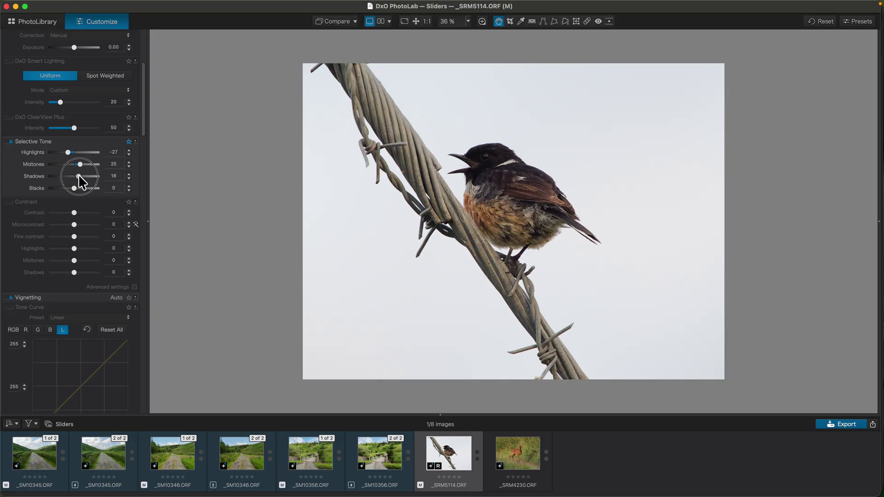
pyautogui.moveTo(80, 177); pyautogui.dragTo(78, 177)
pyautogui.moveTo(74, 226); pyautogui.dragTo(78, 230)
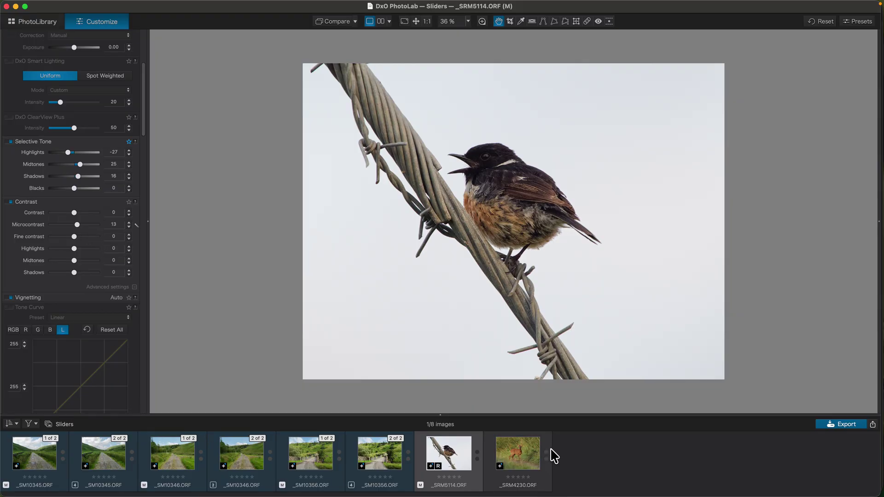
# Create and reset a virtual copy of _SRM5114, then view it beside its toned master.
pyautogui.rightClick(457, 458)
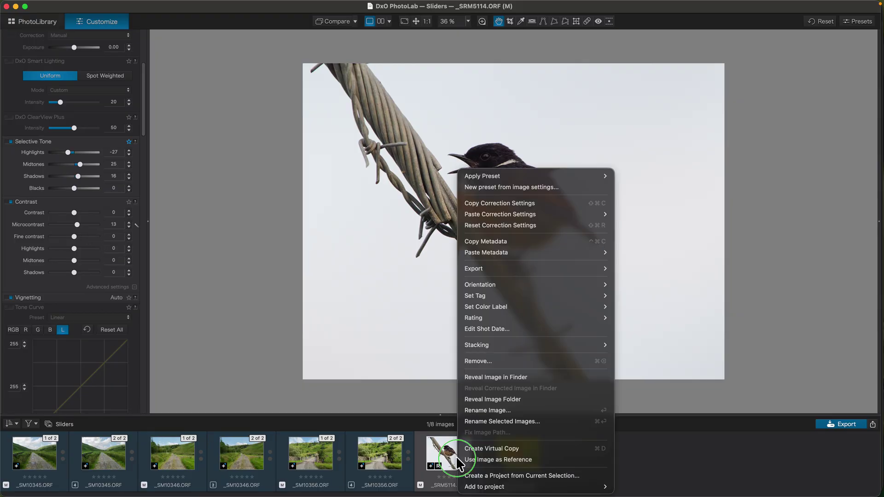
pyautogui.click(478, 450)
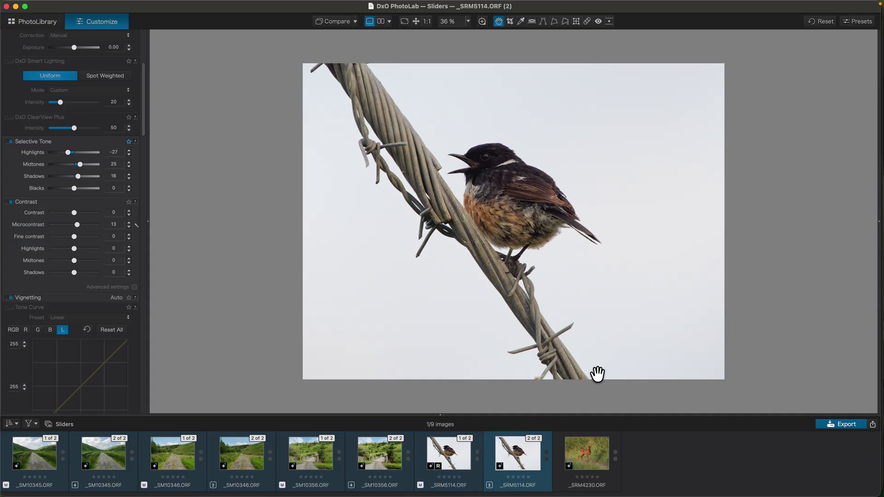
pyautogui.click(819, 21)
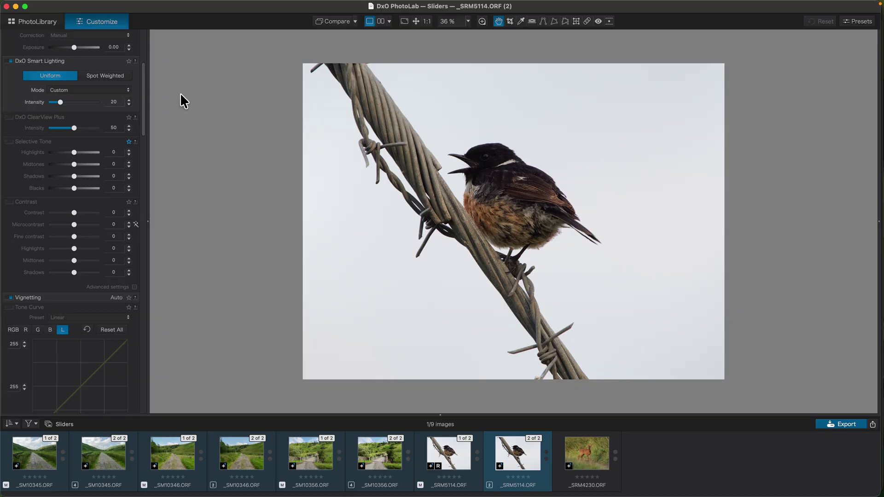
pyautogui.click(9, 61)
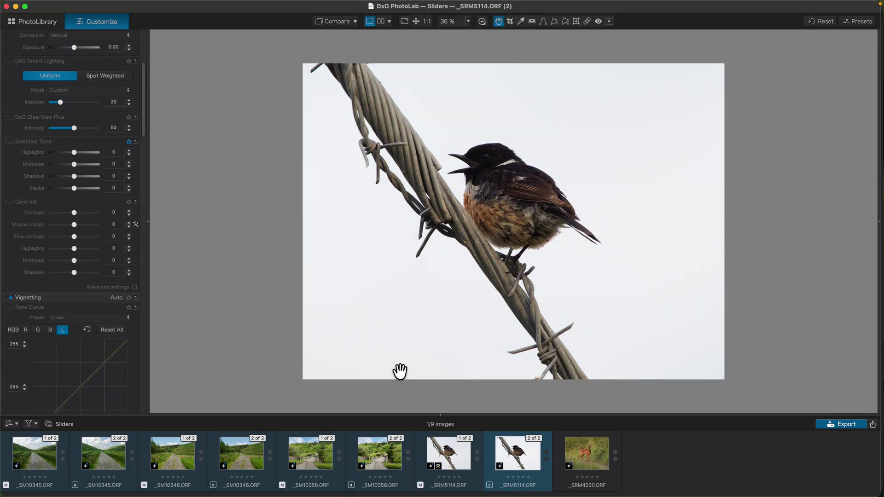
pyautogui.click(381, 21)
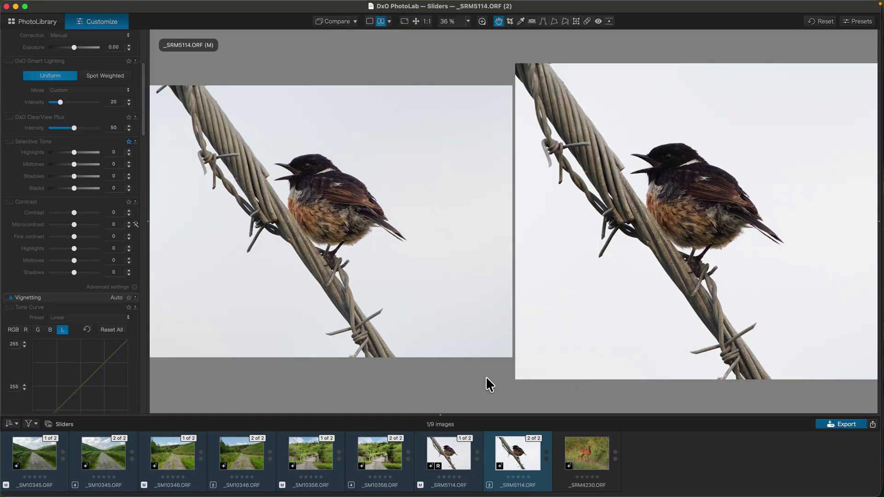
pyautogui.click(663, 188)
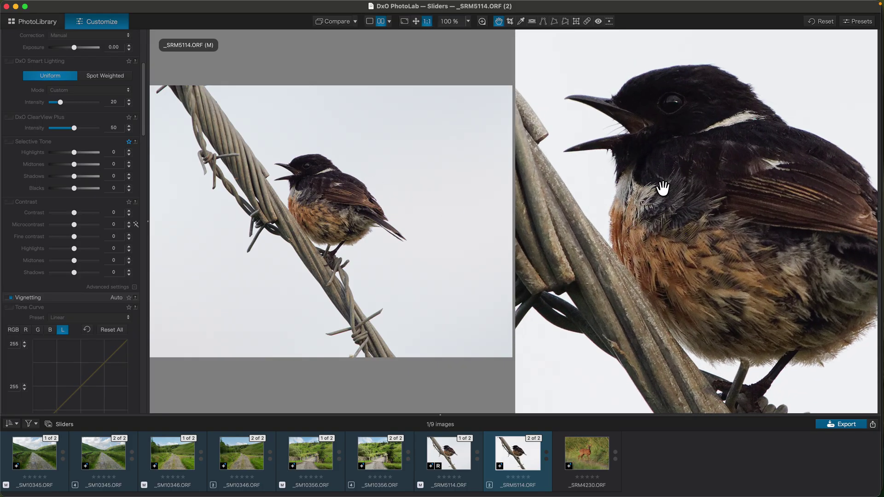
pyautogui.click(663, 188)
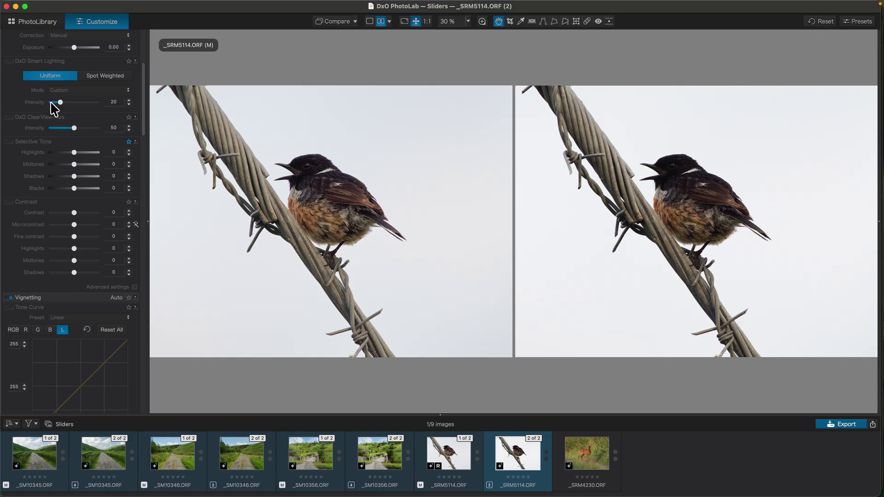
# Set the bird copy's Smart Lighting to intensity 17 in Spot Weighted mode.
pyautogui.moveTo(59, 103); pyautogui.dragTo(115, 110)
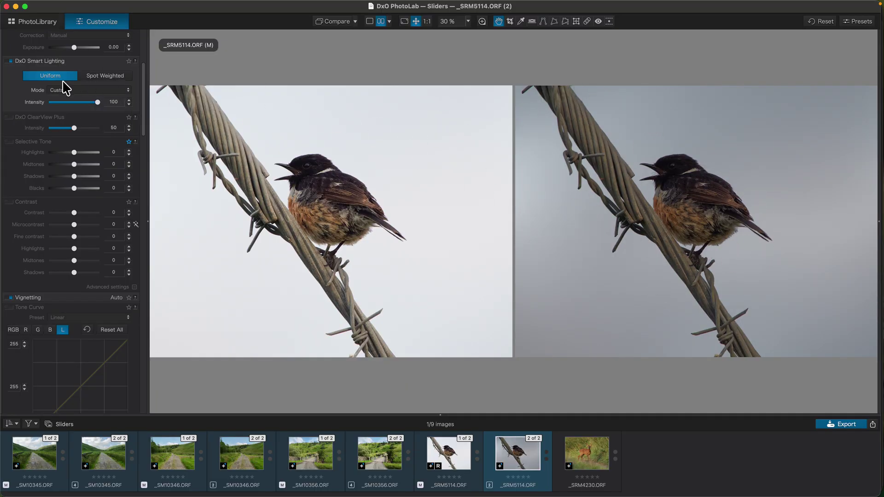
pyautogui.moveTo(97, 103); pyautogui.dragTo(59, 102)
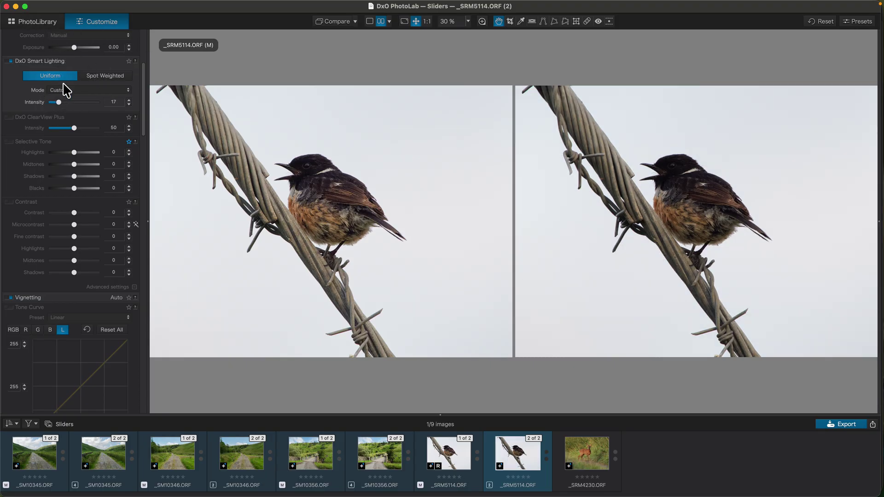
pyautogui.click(102, 76)
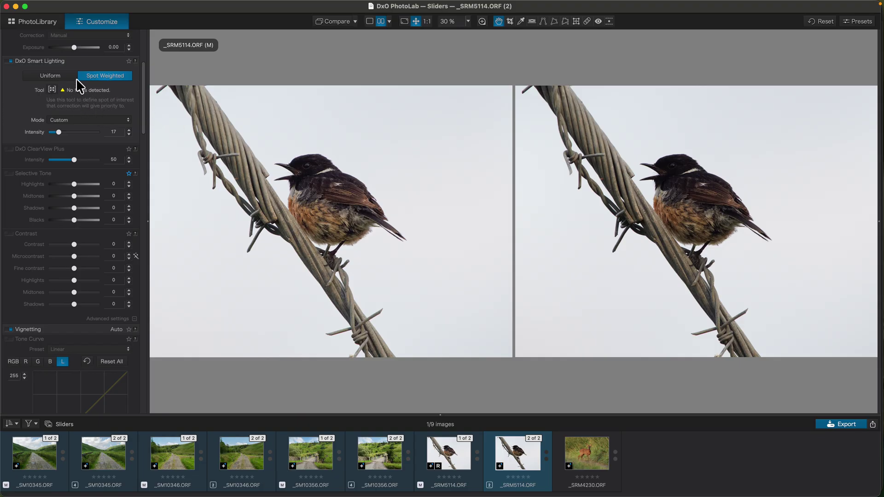
# Mark the bird's head as the Smart Lighting priority spot and return to split view.
pyautogui.click(52, 90)
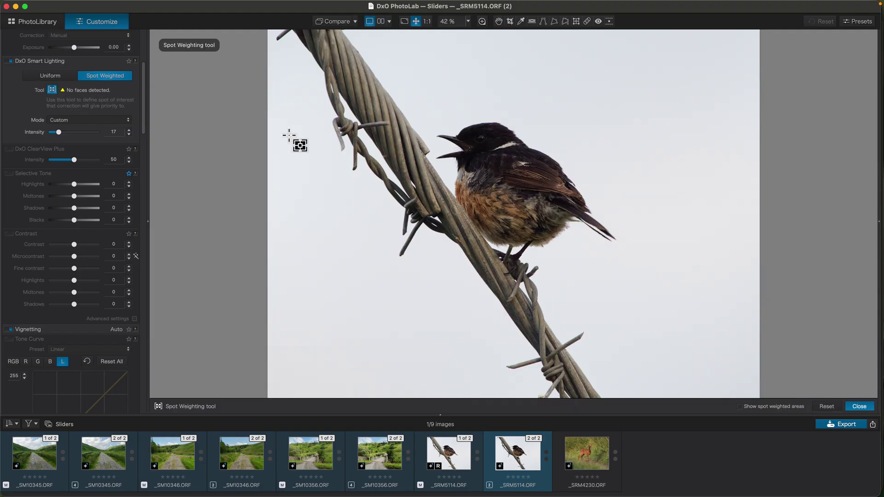
pyautogui.moveTo(462, 130); pyautogui.dragTo(515, 184)
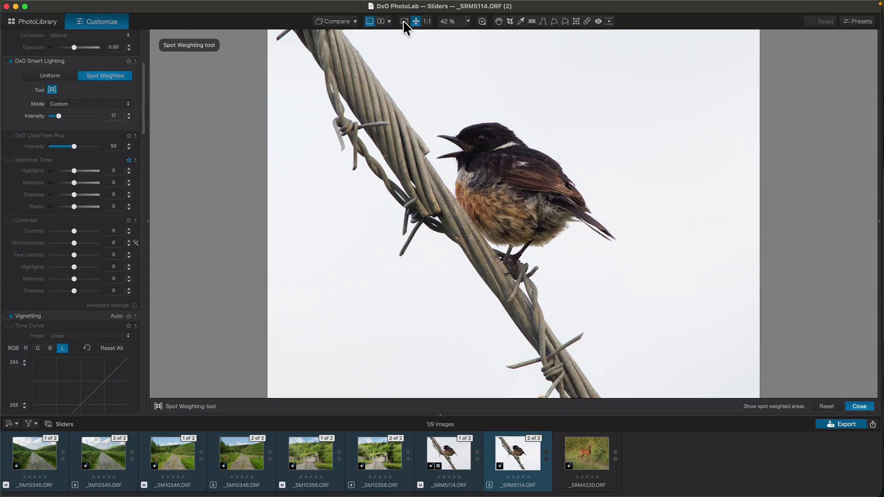
pyautogui.click(379, 18)
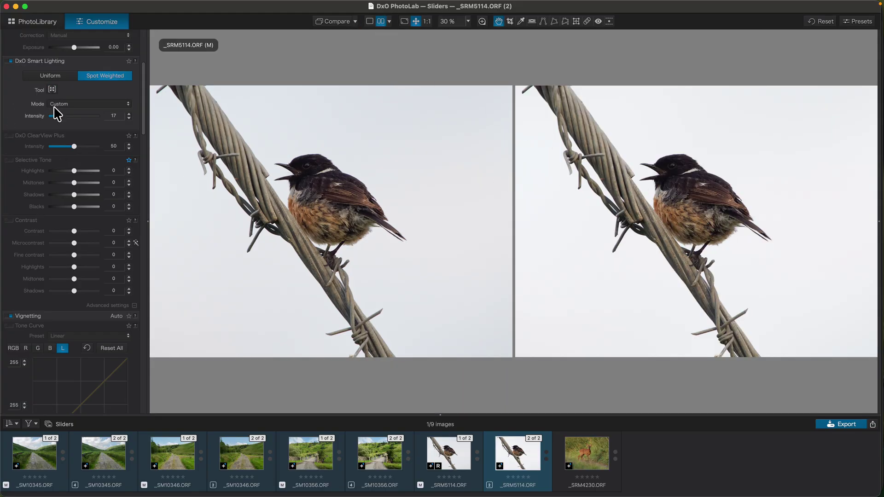
# Raise the copy's Smart Lighting intensity to 38, then bring up the deer raw _SRM4230.ORF.
pyautogui.moveTo(58, 117)
pyautogui.mouseDown()
pyautogui.moveTo(80, 117)
pyautogui.moveTo(71, 116)
pyautogui.mouseUp()
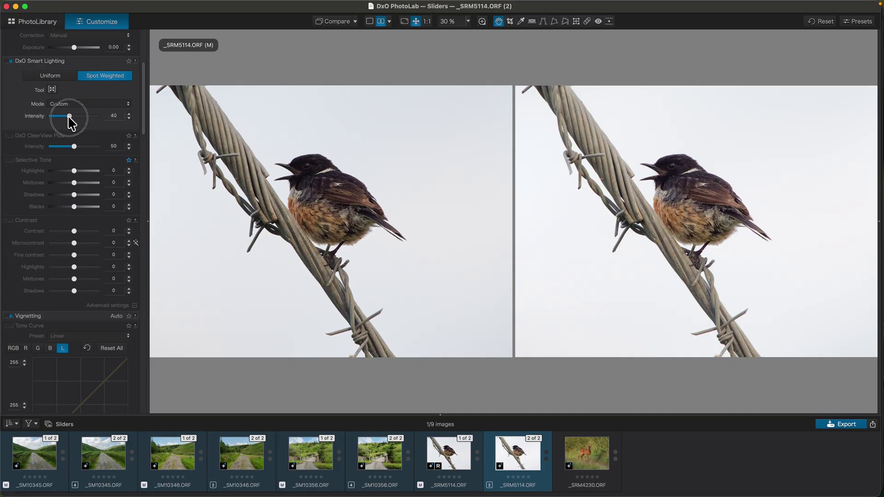
pyautogui.moveTo(68, 117); pyautogui.dragTo(68, 117)
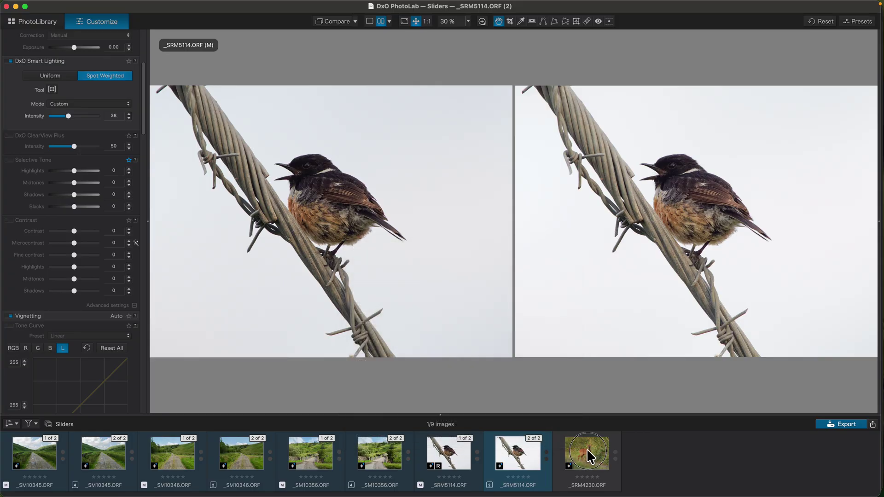
pyautogui.click(587, 448)
# Make the deer raw _SRM4230.ORF the reference image and show it in single-image view.
pyautogui.rightClick(587, 448)
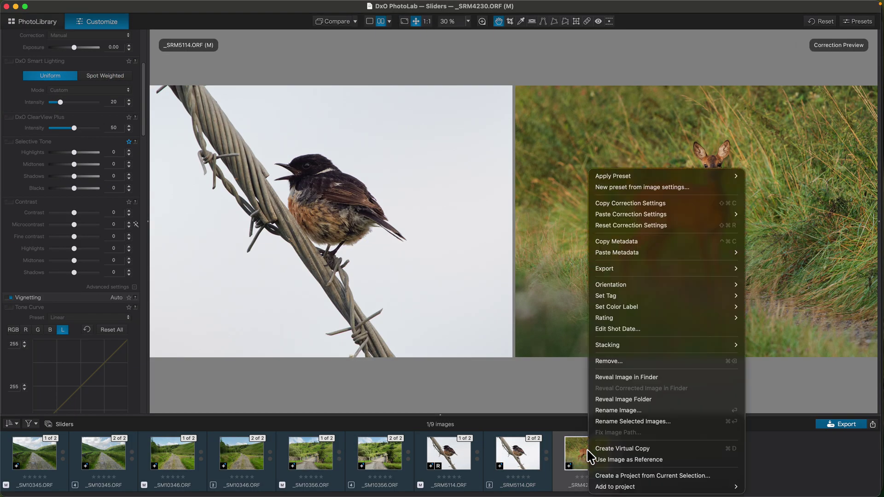
pyautogui.click(622, 460)
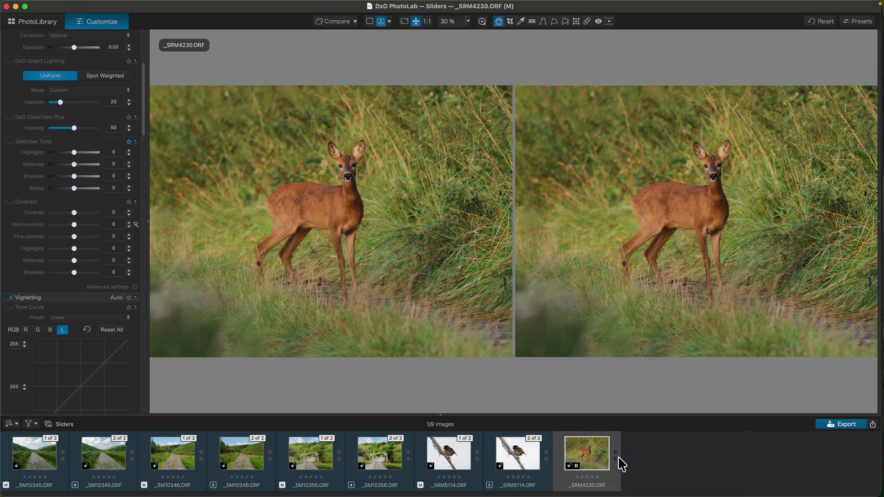
pyautogui.click(369, 21)
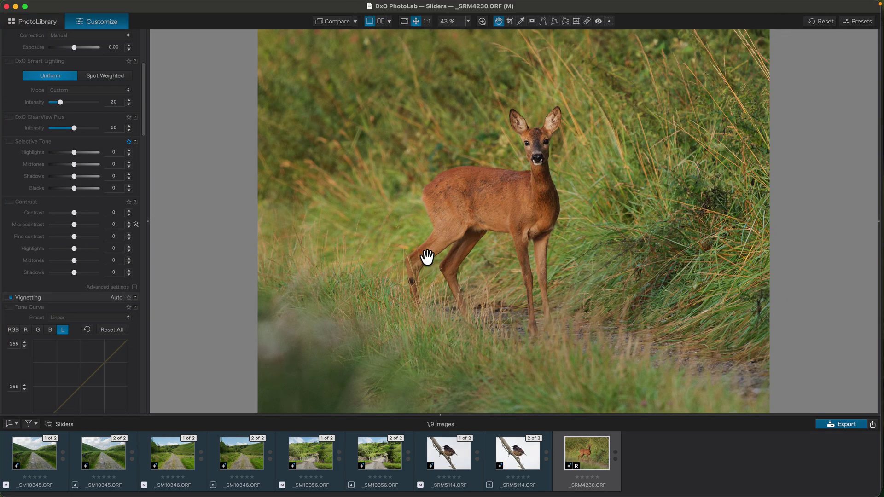
pyautogui.scroll(-3, 466, 200)
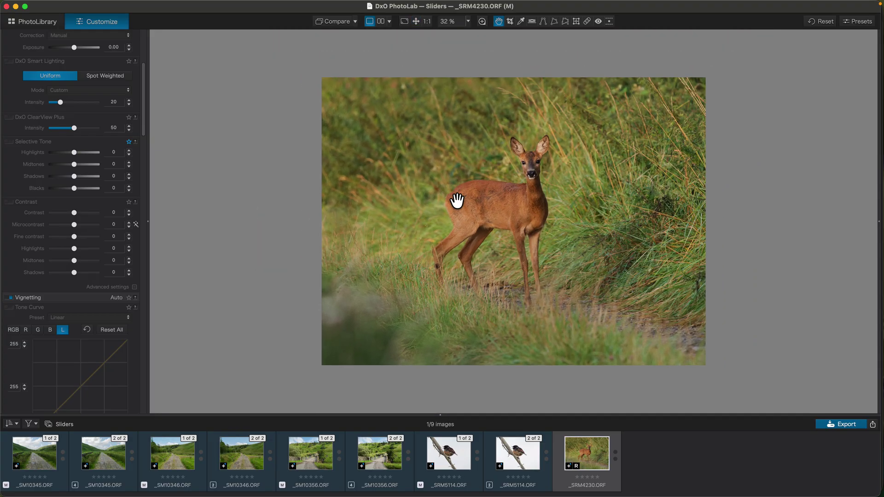
pyautogui.scroll(1, 458, 201)
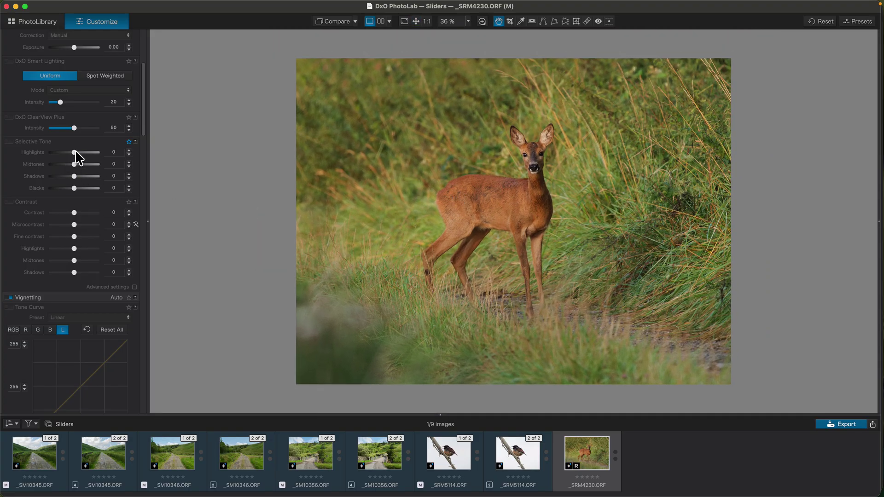
# Set the deer photo to exposure 0.25, highlights -24, midtones 16, shadows -5, contrast 22, microcontrast 8.
pyautogui.click(75, 47)
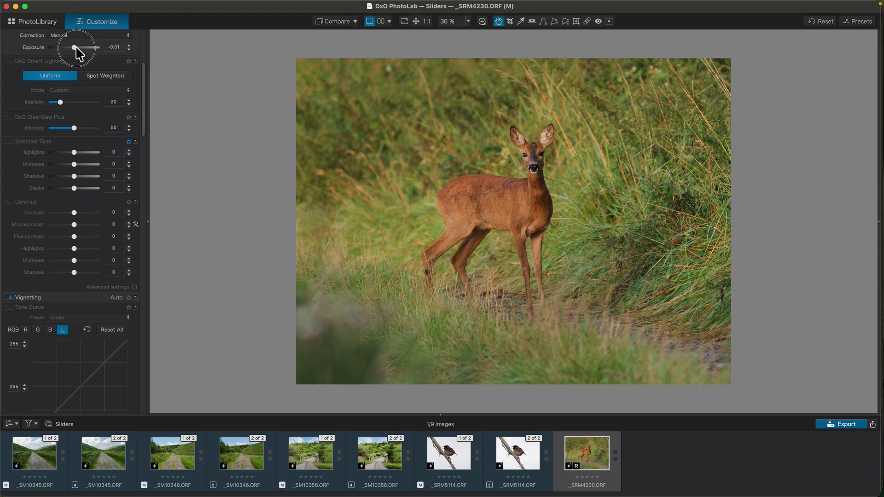
pyautogui.moveTo(76, 47); pyautogui.dragTo(77, 48)
pyautogui.moveTo(69, 153); pyautogui.dragTo(71, 176)
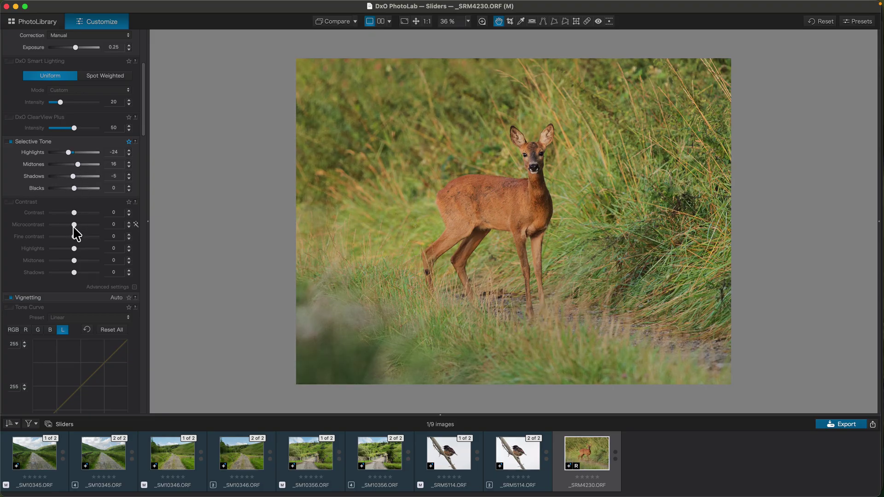
pyautogui.moveTo(74, 215); pyautogui.dragTo(77, 225)
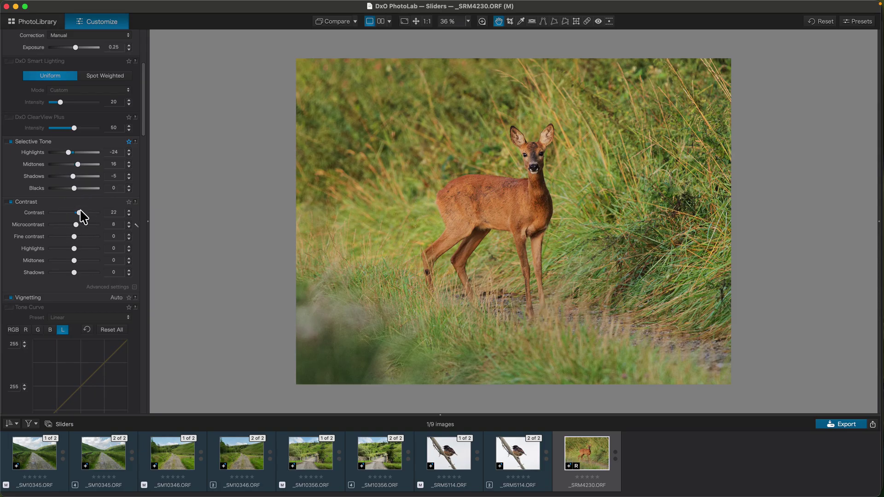
# Create a virtual copy of the deer raw and reset all its corrections.
pyautogui.rightClick(586, 447)
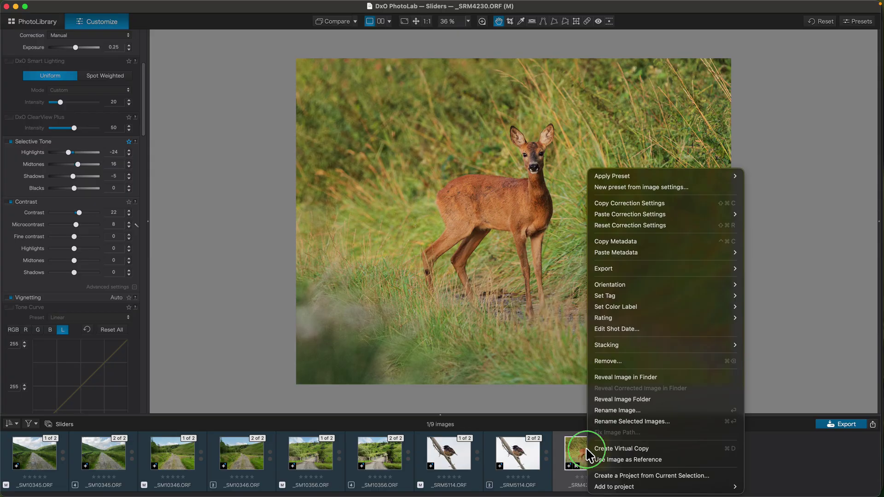
pyautogui.click(625, 450)
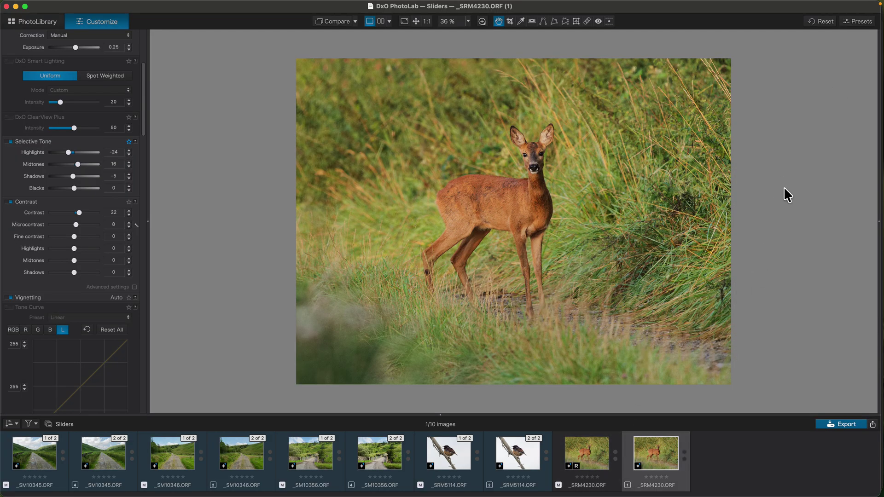
pyautogui.click(824, 24)
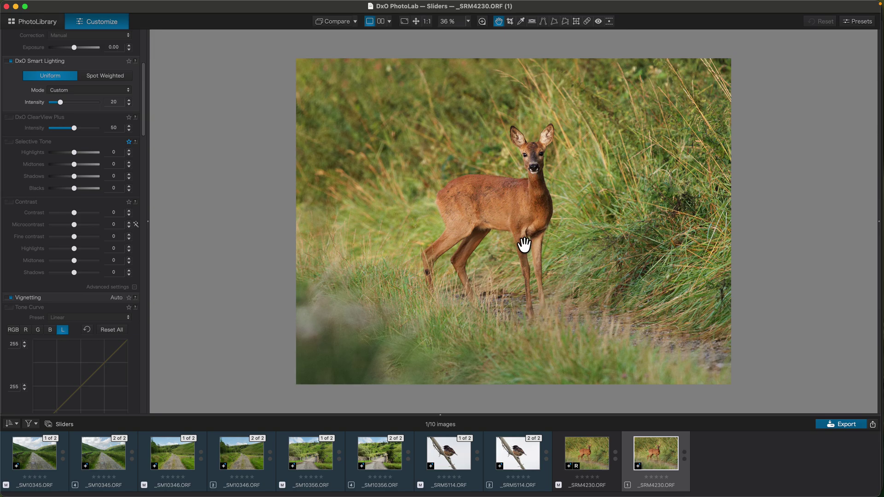
# Show the copy side by side with the master and switch off DxO Smart Lighting.
pyautogui.click(380, 21)
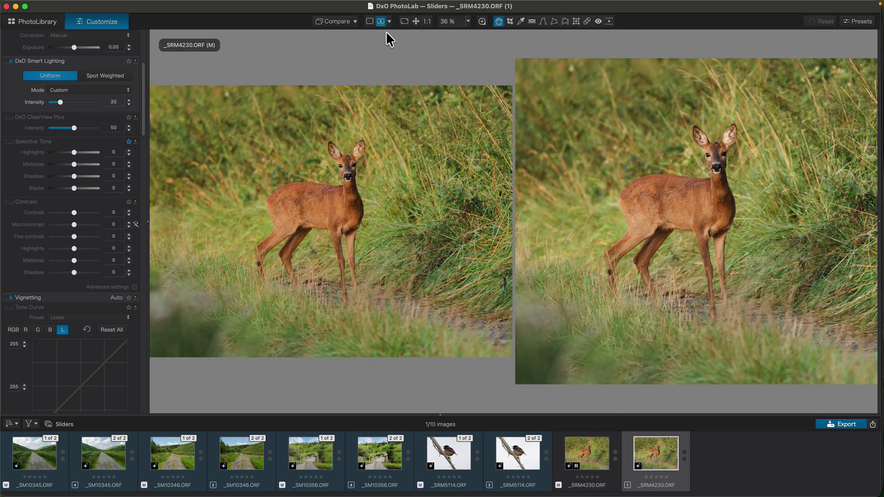
pyautogui.click(649, 215)
pyautogui.click(650, 217)
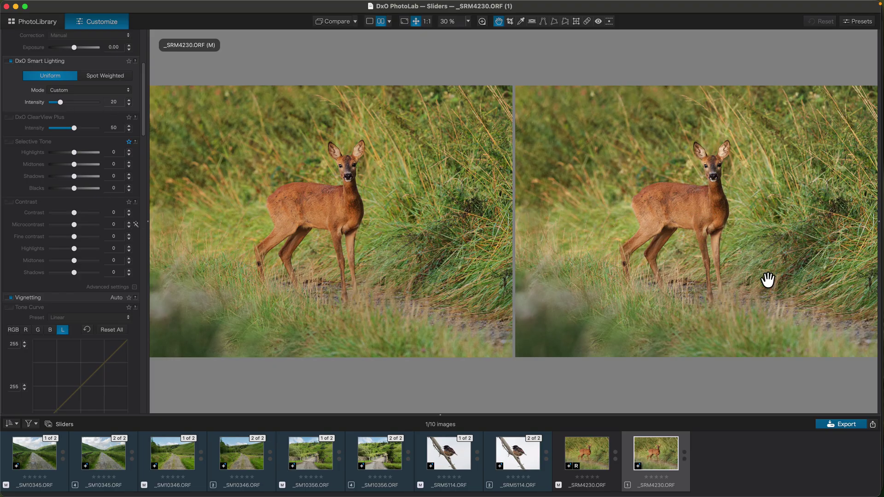
pyautogui.click(10, 61)
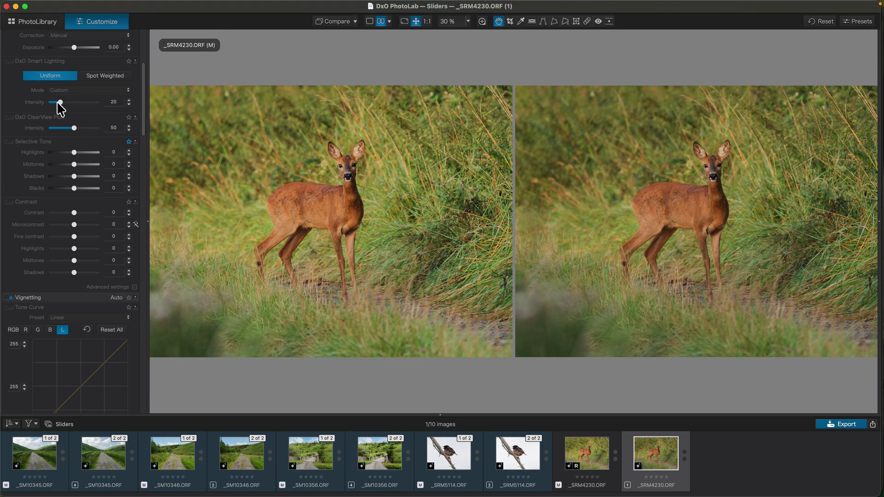
# Re-enable Smart Lighting on the deer copy with intensity set to 35.
pyautogui.moveTo(60, 102)
pyautogui.mouseDown()
pyautogui.moveTo(51, 104)
pyautogui.moveTo(67, 103)
pyautogui.mouseUp()
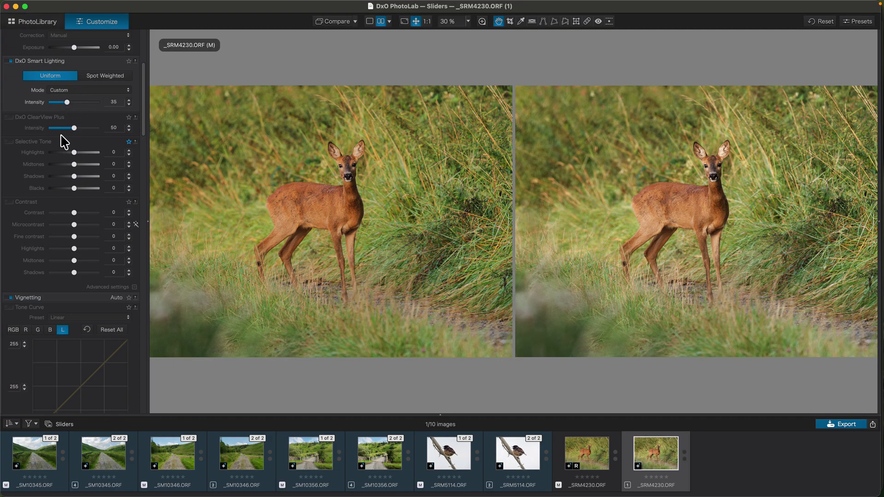